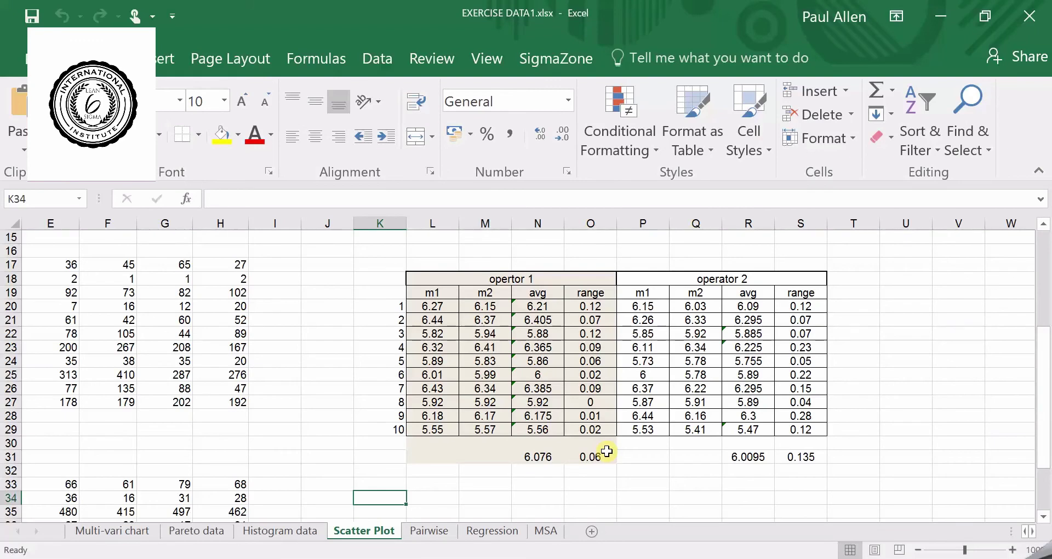
Fill operator 1's m1 and m2 measurements in L20:M29 with yellow
{"action": "left_click", "coordinate": [429, 306]}
{"action": "left_click_drag", "start_coordinate": [461, 310], "coordinate": [480, 428]}
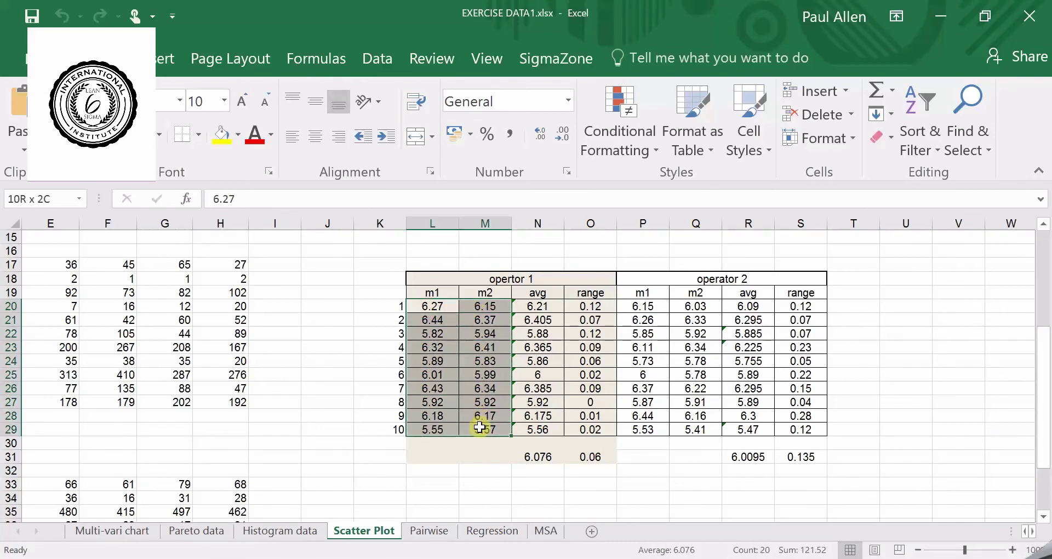
{"action": "left_click", "coordinate": [222, 134]}
End the PowerPoint slide show discarding its ink annotations, and in EXERCISE DATA1.xlsx fill operator 2's m1 and m2 measurements in P20:Q29 yellow
{"action": "left_click_drag", "start_coordinate": [644, 306], "coordinate": [697, 430]}
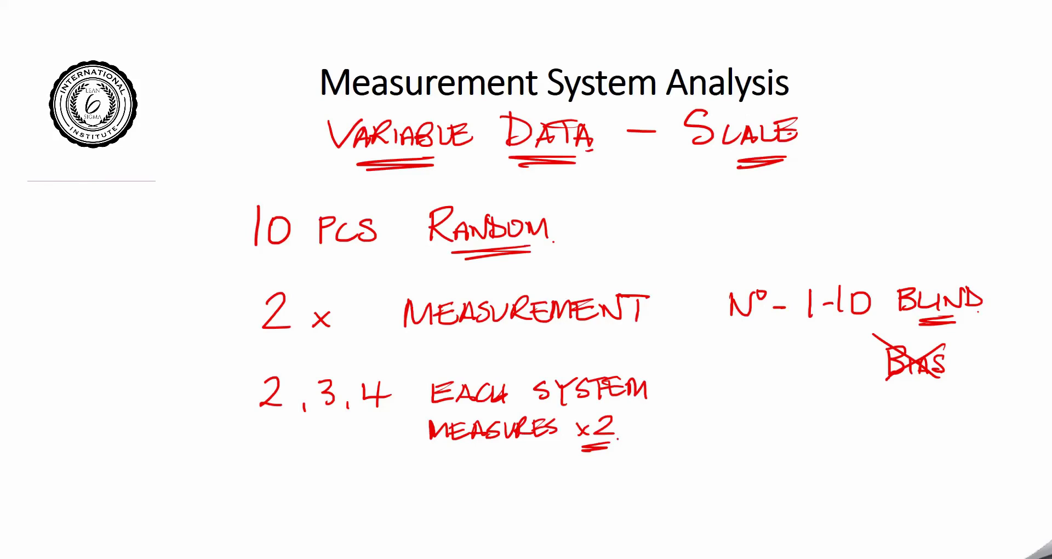
{"action": "key", "text": "Escape"}
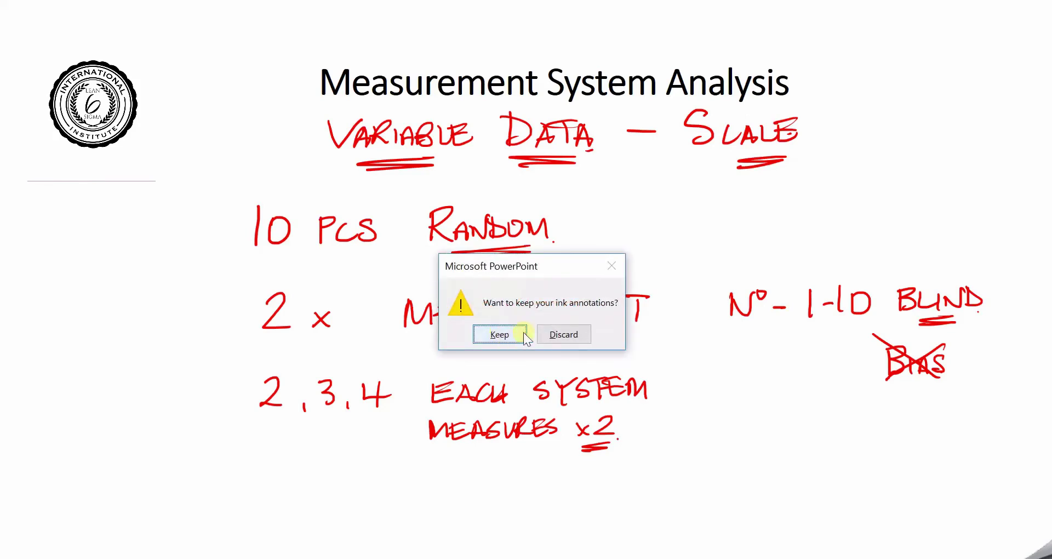
{"action": "left_click", "coordinate": [548, 333]}
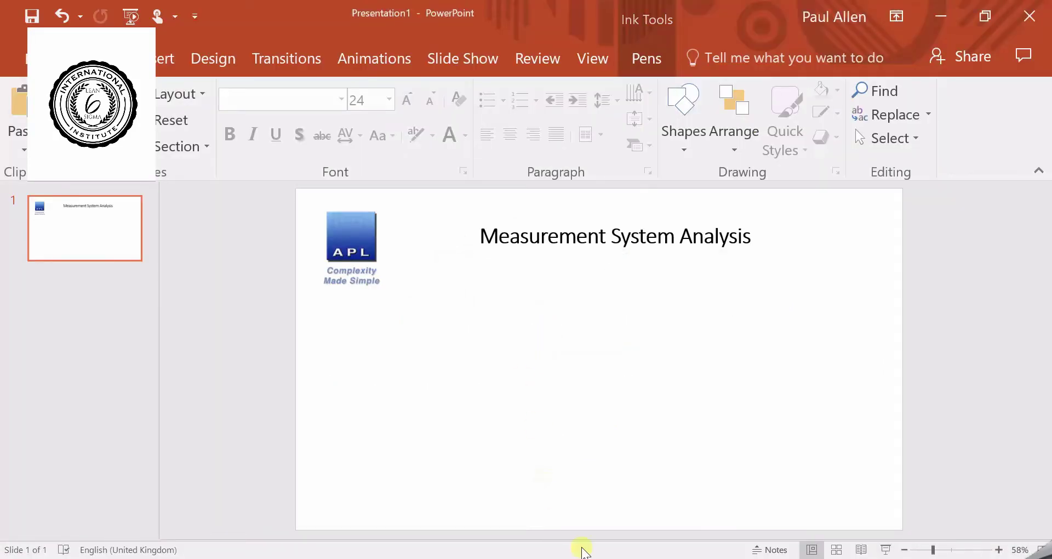
{"action": "left_click", "coordinate": [590, 558]}
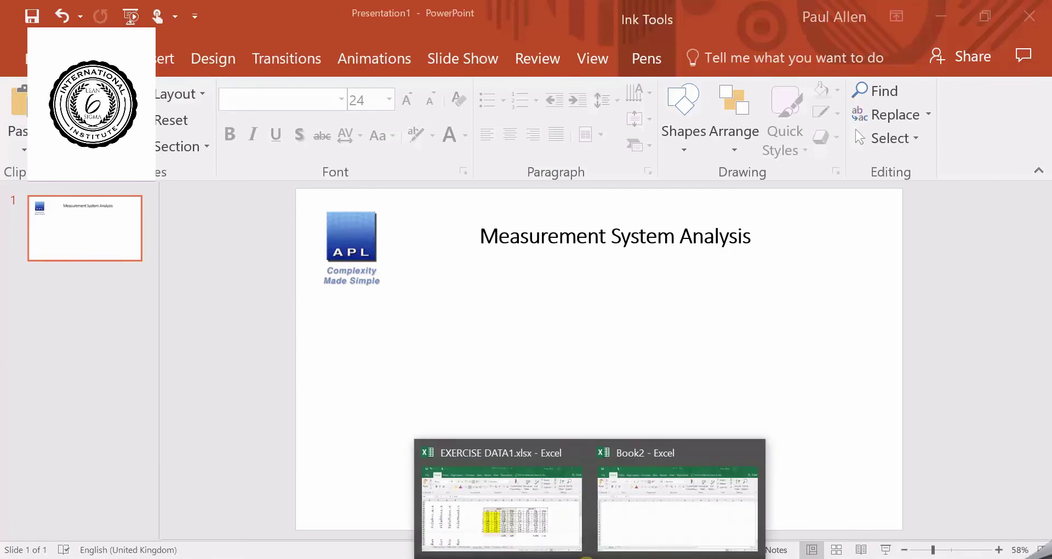
{"action": "left_click", "coordinate": [575, 535]}
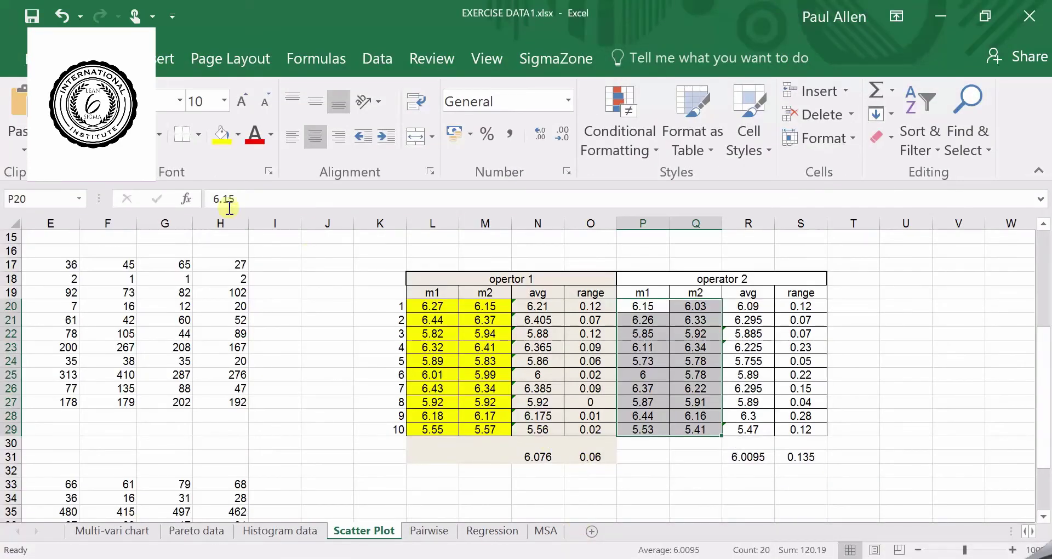
{"action": "left_click", "coordinate": [221, 134]}
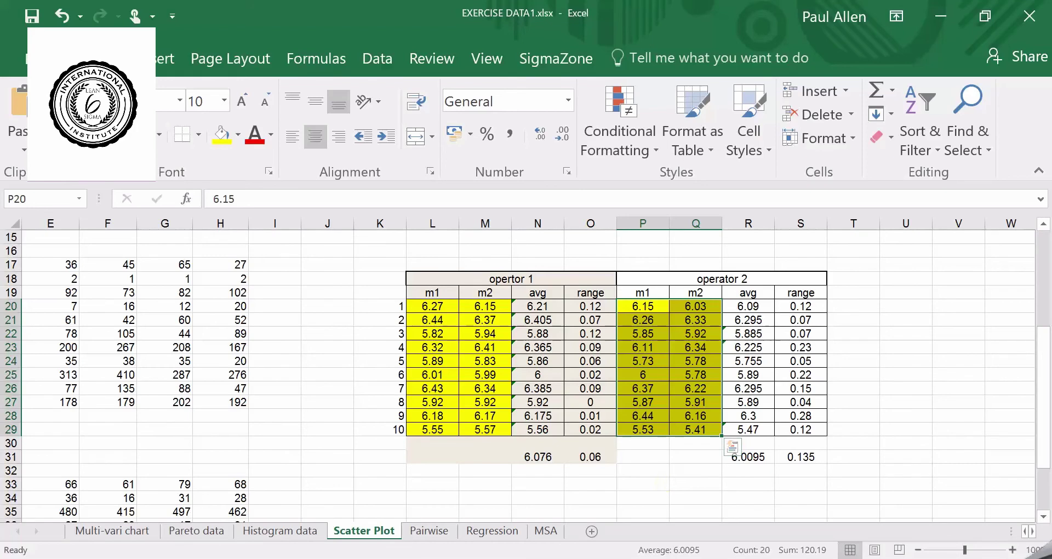
Switch to the Book2 workbook and set up an MSA template with 2 operators, 2 replicates and 10 parts
{"action": "left_click", "coordinate": [615, 535]}
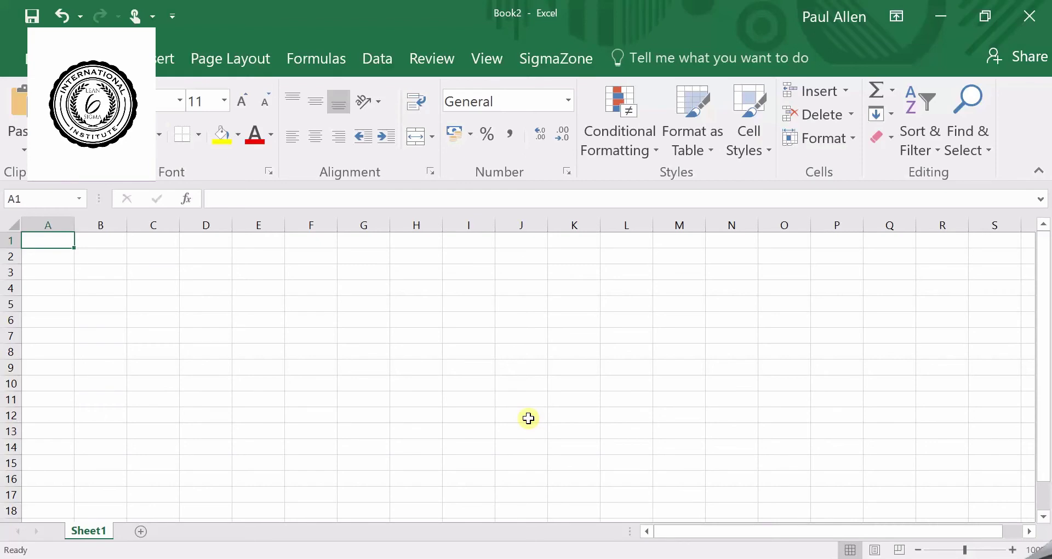
{"action": "left_click", "coordinate": [525, 57]}
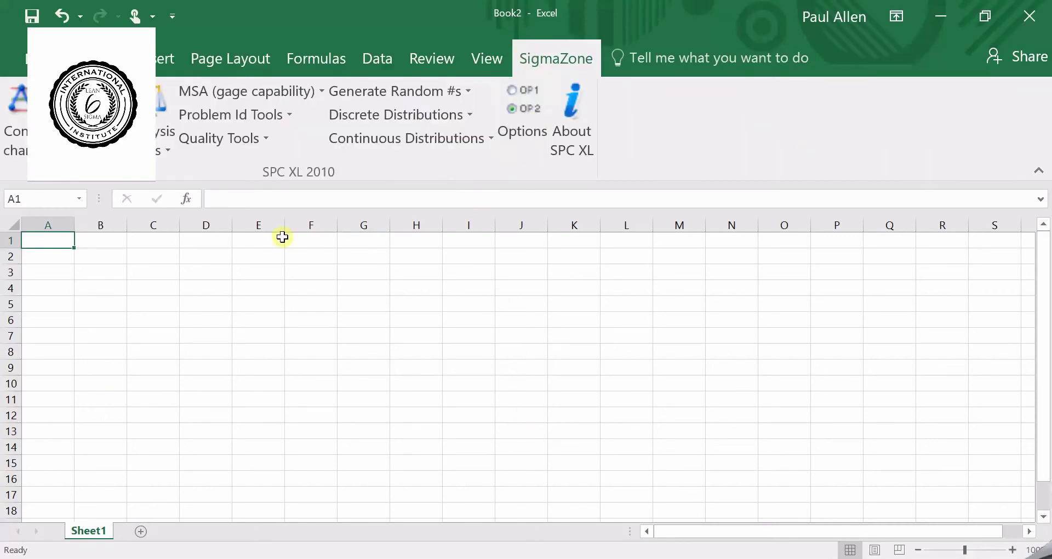
{"action": "left_click", "coordinate": [208, 90]}
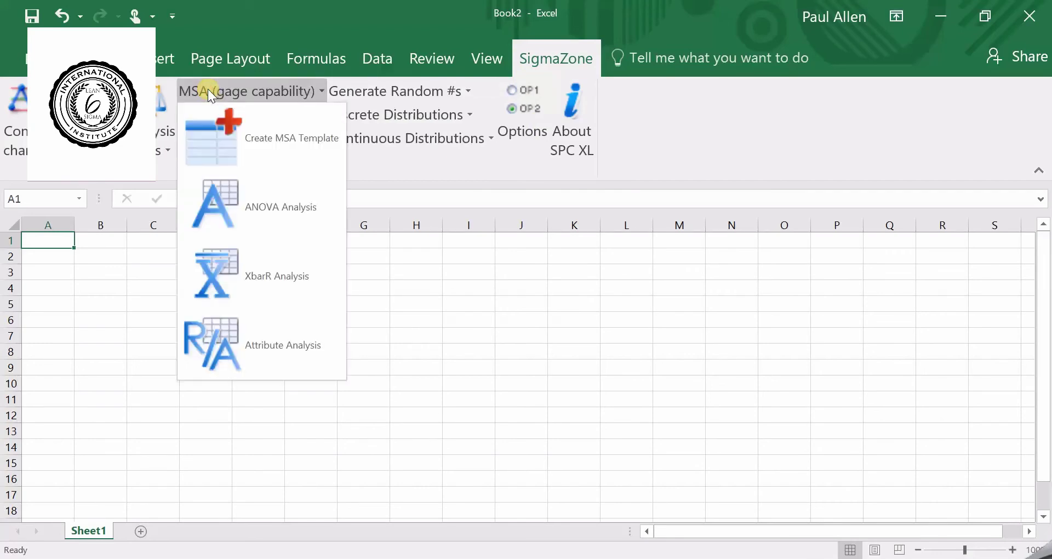
{"action": "left_click", "coordinate": [253, 144]}
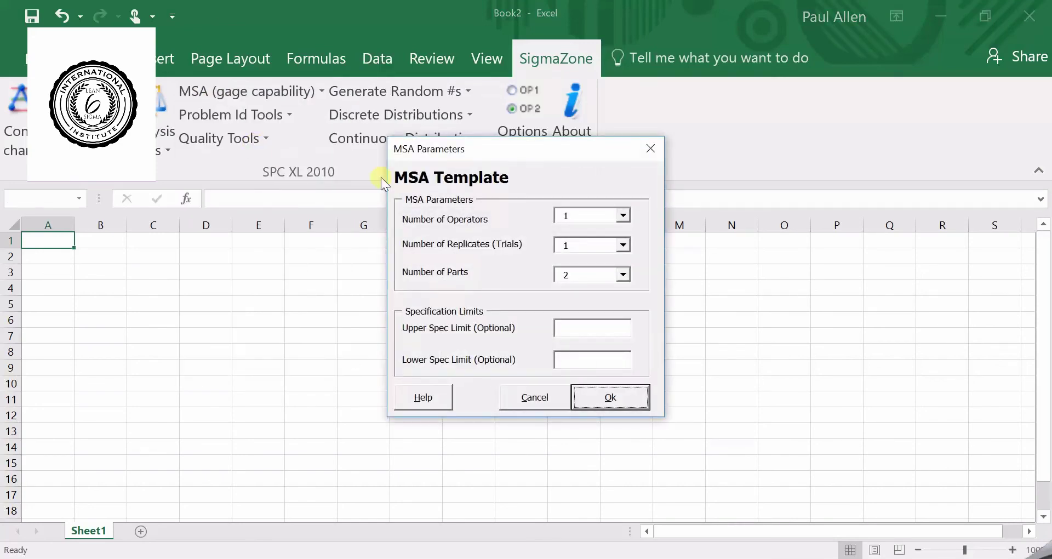
{"action": "left_click", "coordinate": [623, 218]}
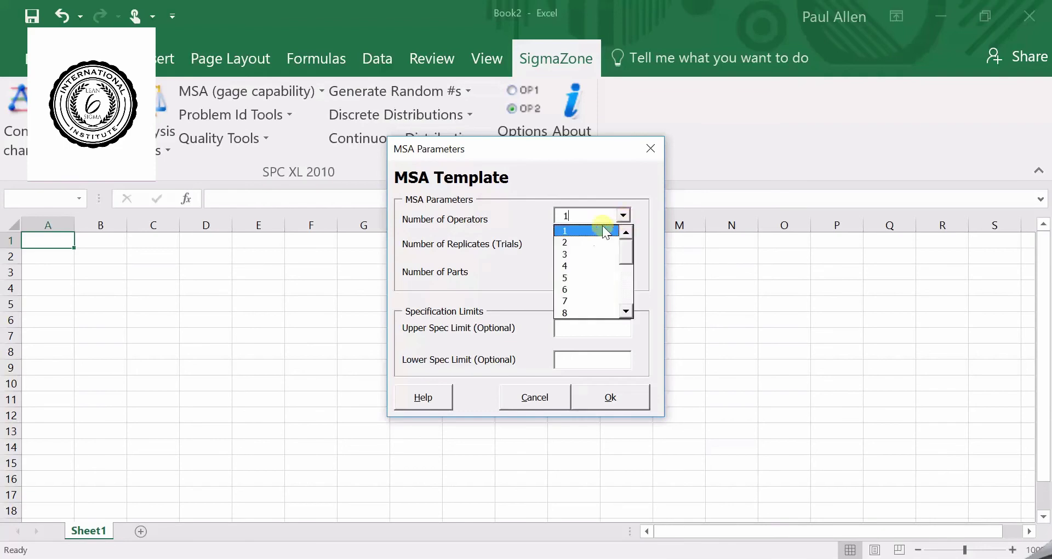
{"action": "left_click", "coordinate": [592, 241]}
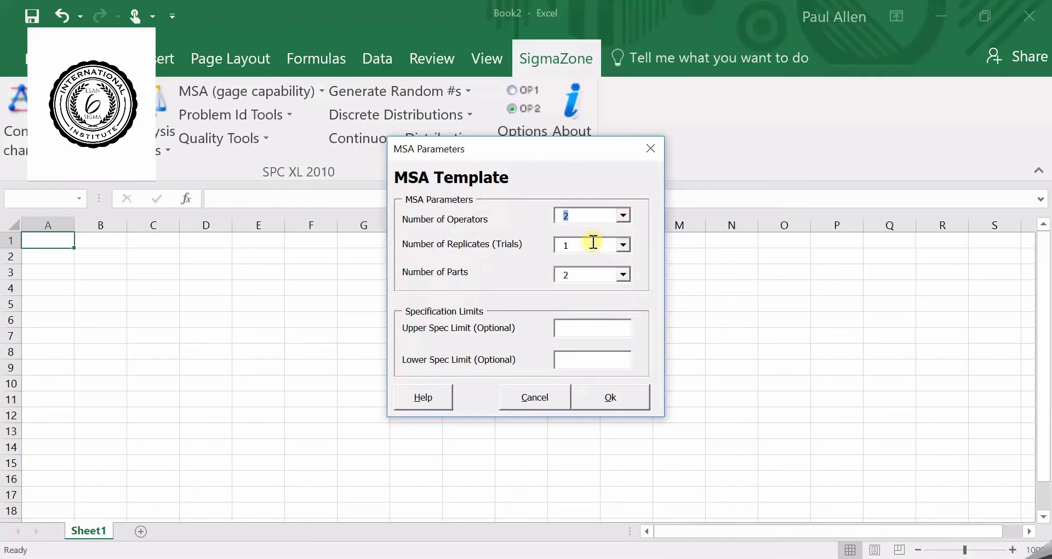
{"action": "left_click", "coordinate": [621, 246]}
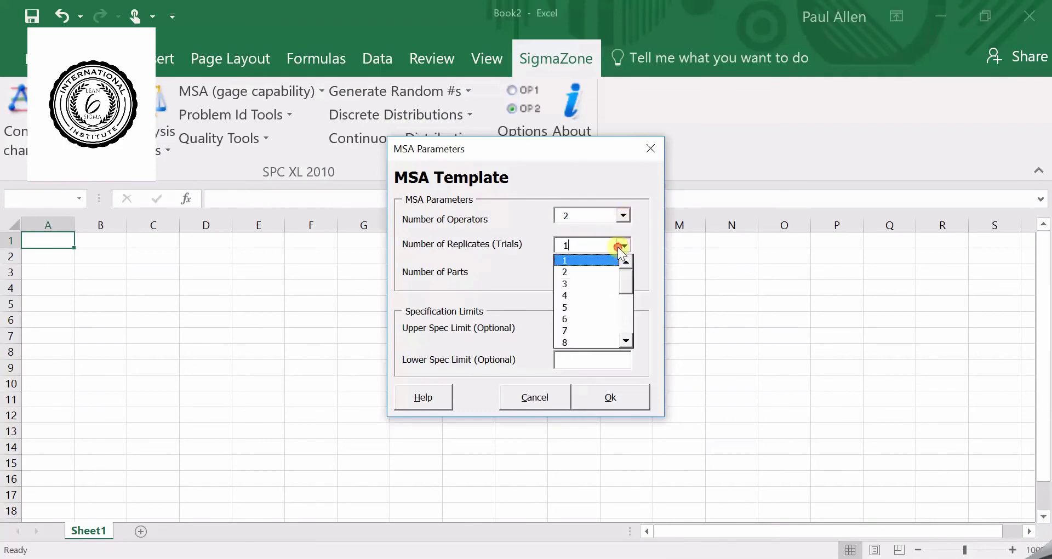
{"action": "left_click", "coordinate": [599, 272]}
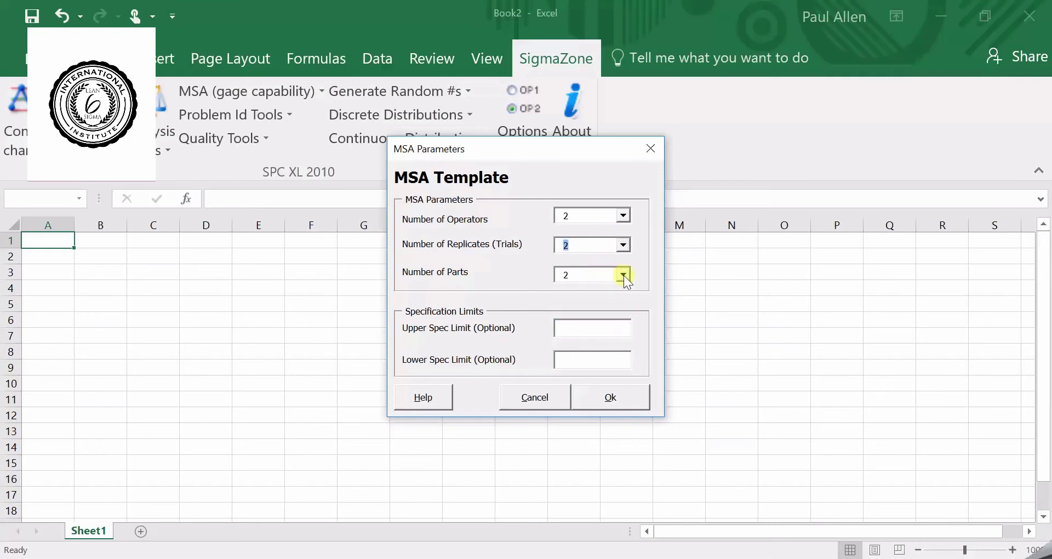
{"action": "left_click", "coordinate": [623, 275]}
{"action": "left_click", "coordinate": [627, 328]}
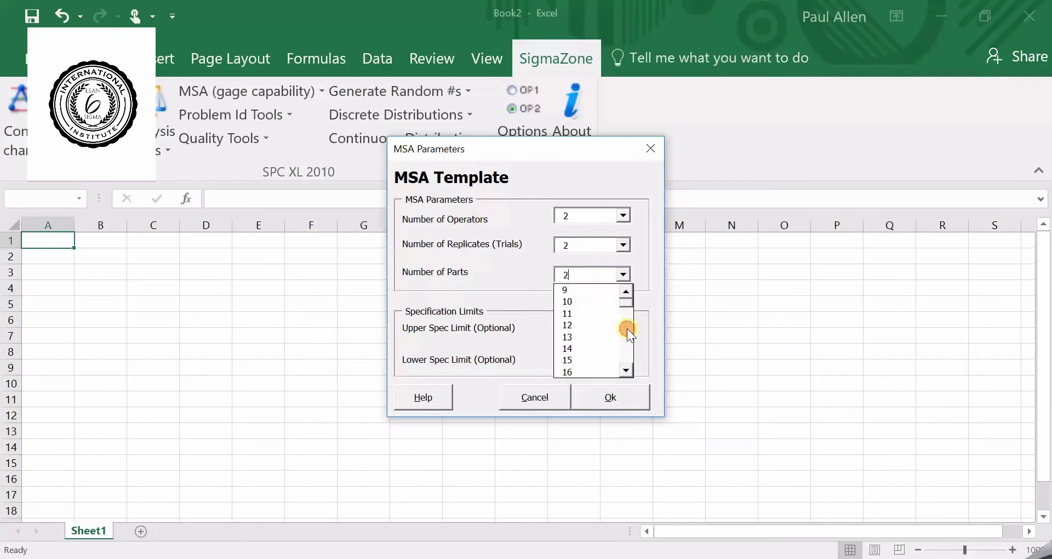
{"action": "left_click", "coordinate": [588, 302]}
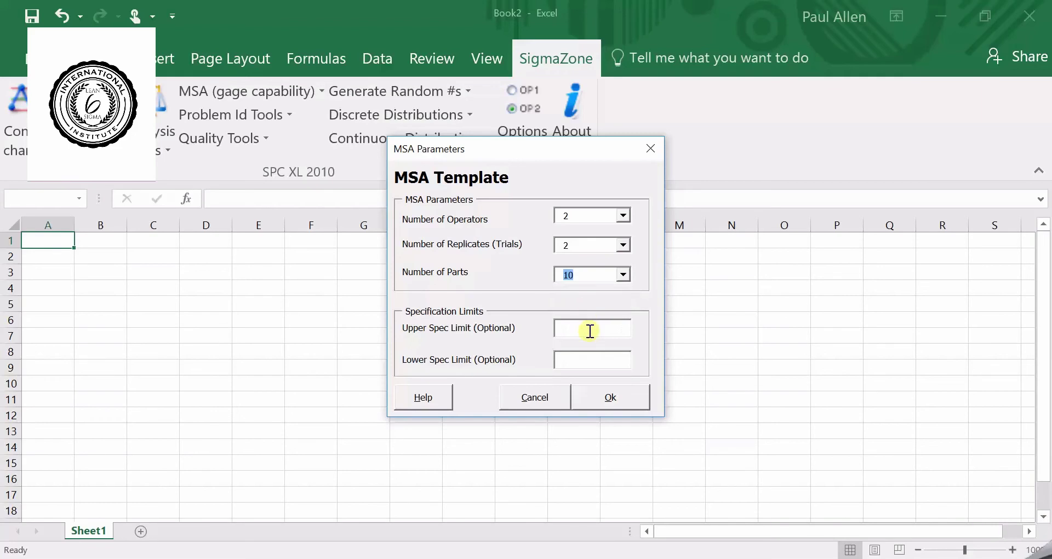
Set the upper spec limit to 6.5 and the lower spec limit to 5.5, and create the MSA template
{"action": "left_click", "coordinate": [590, 329]}
{"action": "type", "text": "6.5"}
{"action": "key", "text": "Tab"}
{"action": "type", "text": "5.5"}
{"action": "left_click", "coordinate": [608, 397]}
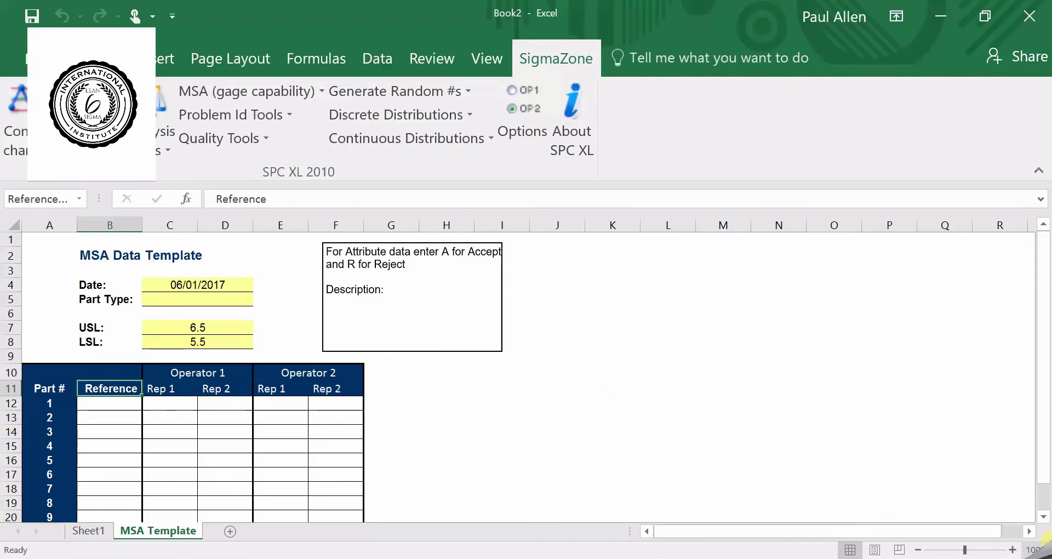
Copy operator 1's measurements L20:M29 from EXERCISE DATA1.xlsx into the Operator 1 Rep 1 and Rep 2 columns of Book2's MSA template
{"action": "left_click", "coordinate": [1042, 516]}
{"action": "left_click", "coordinate": [1041, 516]}
{"action": "left_click", "coordinate": [1041, 516]}
{"action": "left_click", "coordinate": [1041, 516]}
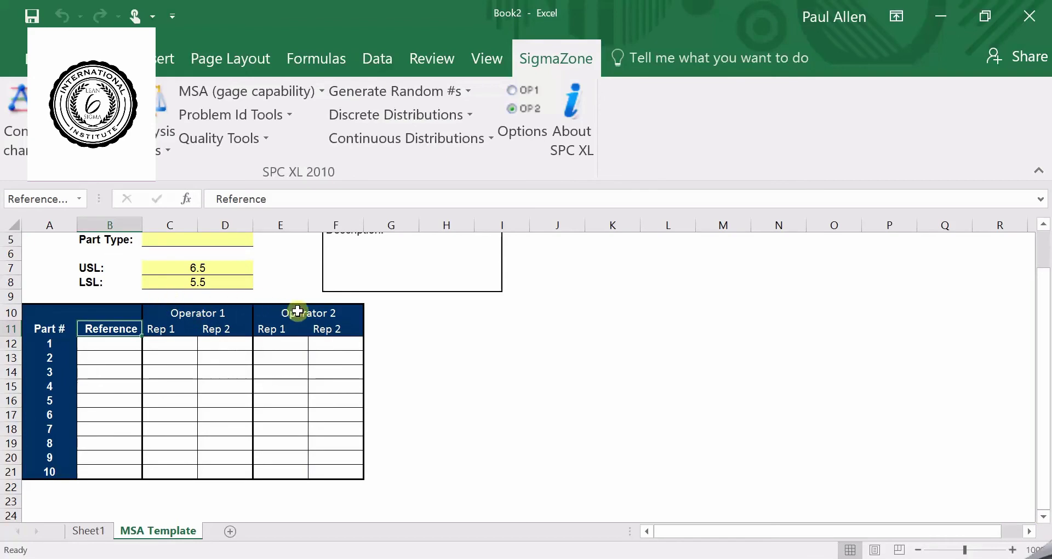
{"action": "left_click", "coordinate": [566, 557]}
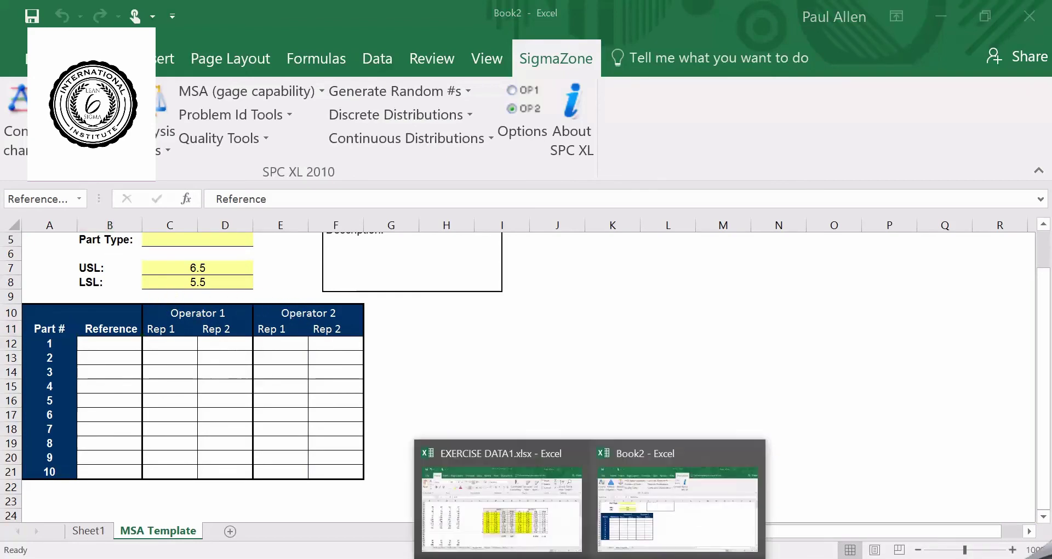
{"action": "left_click", "coordinate": [492, 515]}
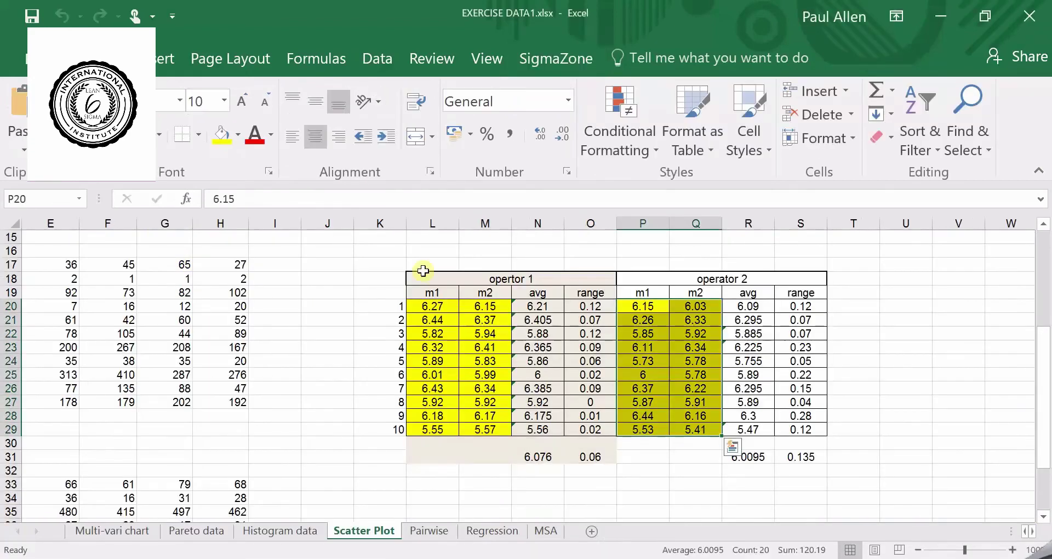
{"action": "left_click_drag", "start_coordinate": [427, 306], "coordinate": [473, 430]}
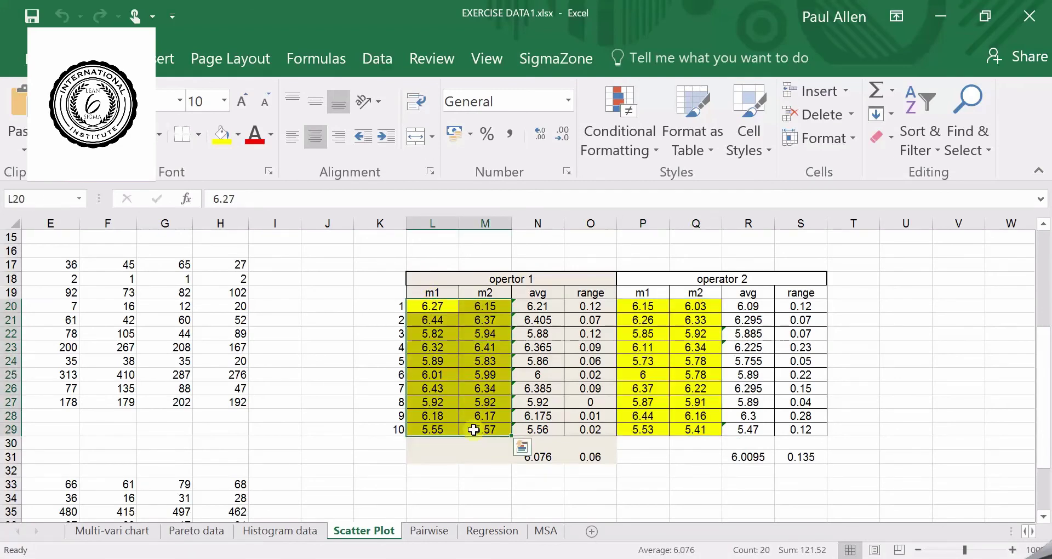
{"action": "key", "text": "ctrl+c"}
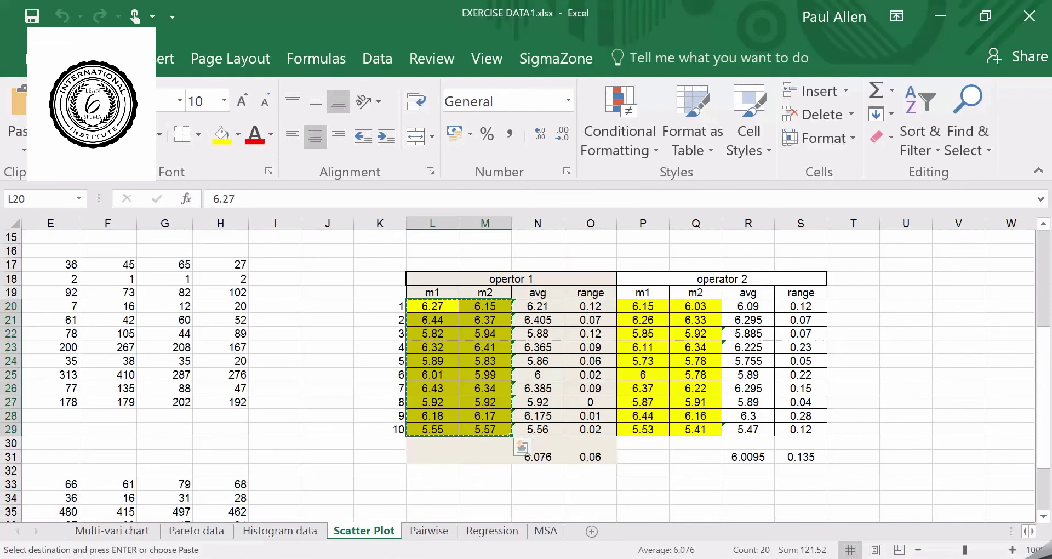
{"action": "left_click", "coordinate": [635, 550]}
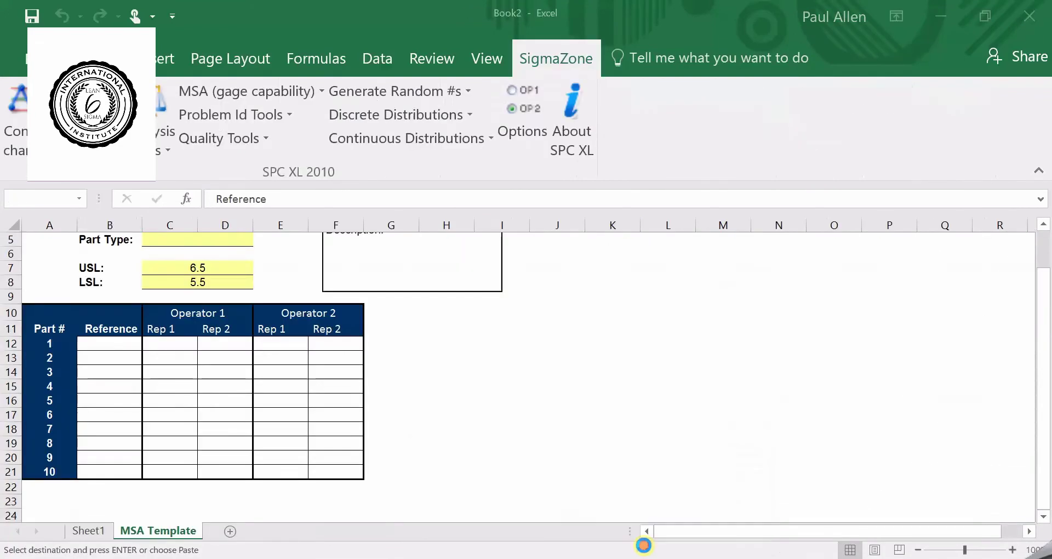
{"action": "left_click", "coordinate": [166, 340]}
{"action": "key", "text": "ctrl+v"}
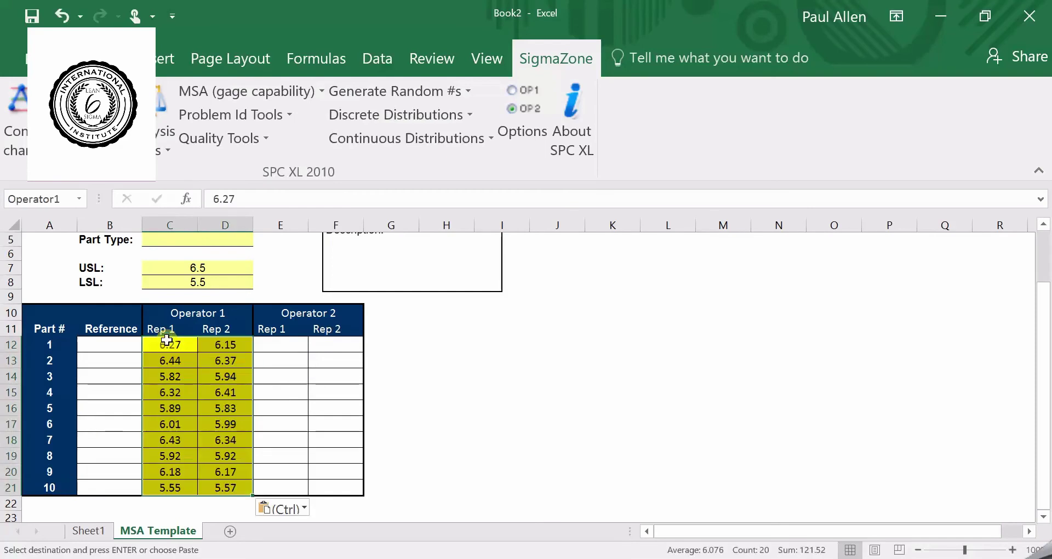
Copy operator 2's measurements P20:Q29 from EXERCISE DATA1.xlsx into the Operator 2 Rep 1 and Rep 2 columns of Book2's MSA template
{"action": "left_click", "coordinate": [590, 558]}
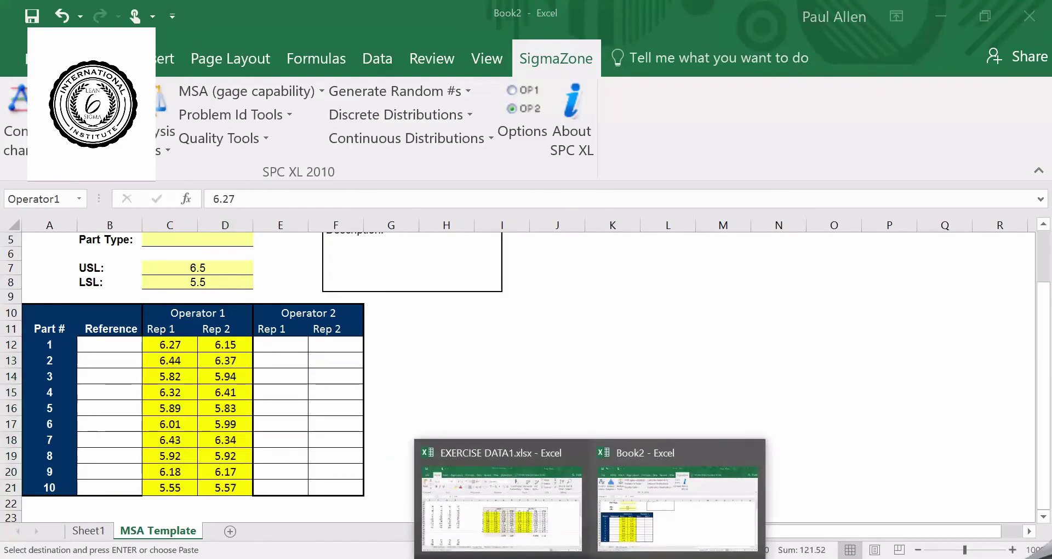
{"action": "left_click", "coordinate": [556, 536]}
{"action": "left_click_drag", "start_coordinate": [635, 306], "coordinate": [686, 425]}
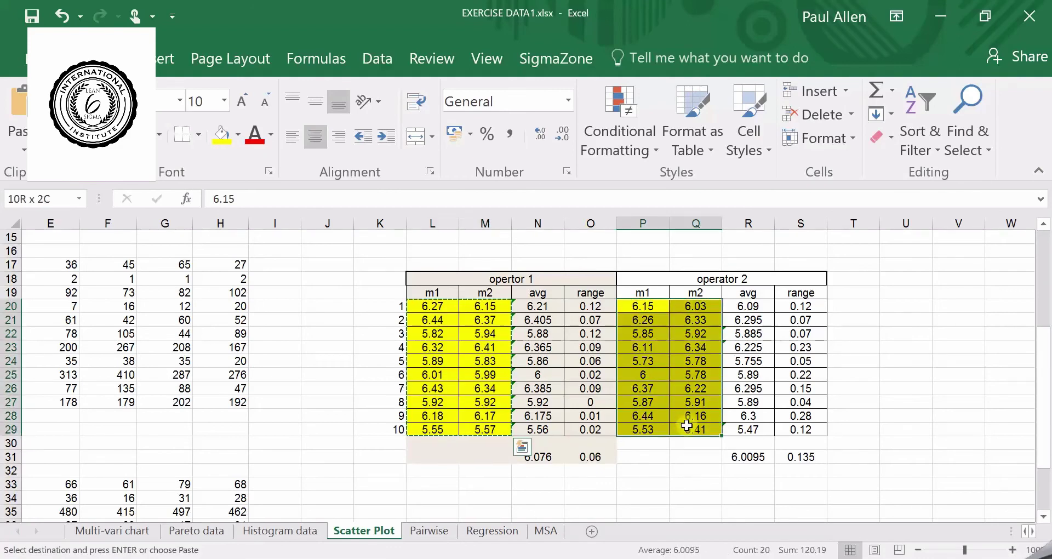
{"action": "key", "text": "ctrl+c"}
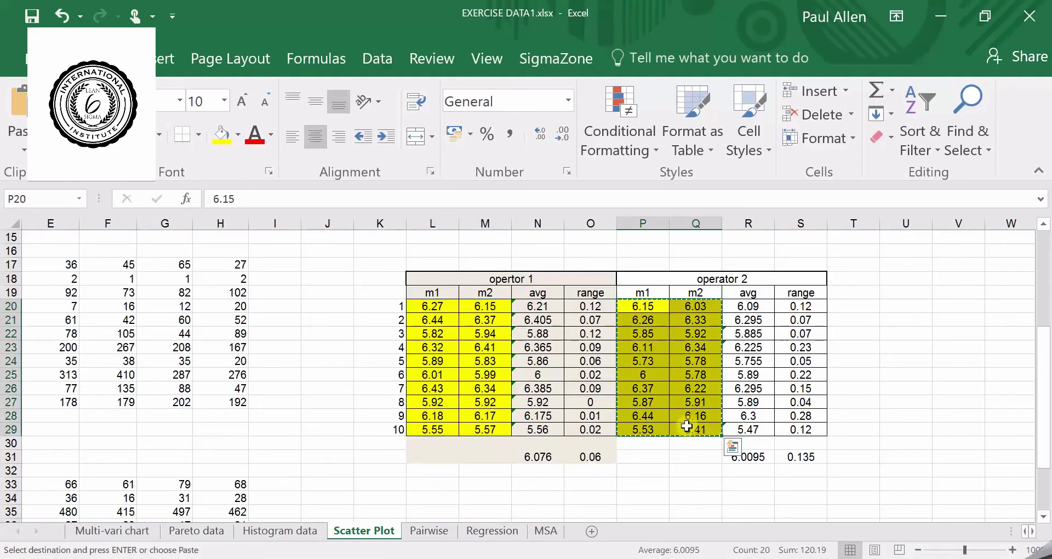
{"action": "left_click", "coordinate": [601, 554]}
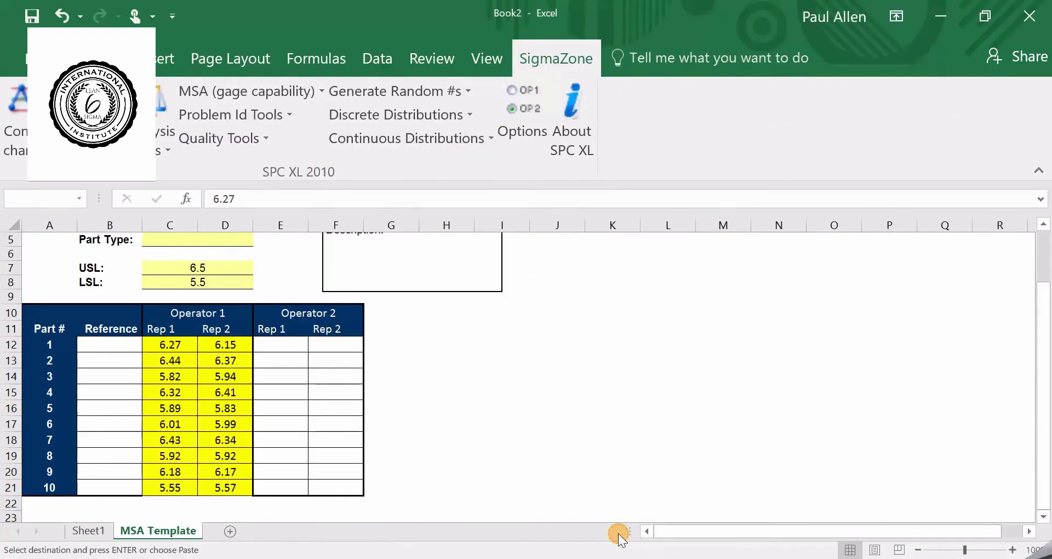
{"action": "left_click", "coordinate": [615, 464]}
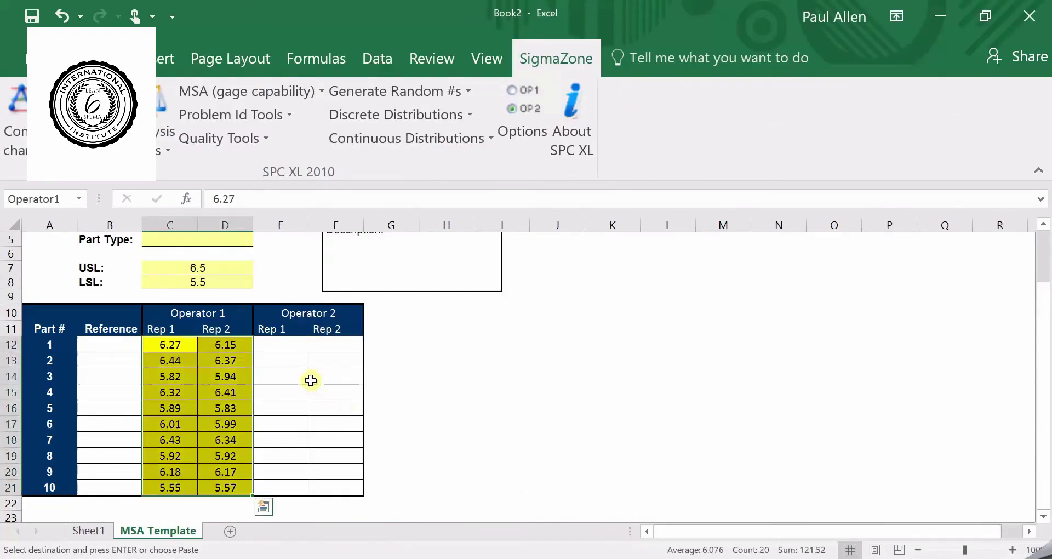
{"action": "left_click", "coordinate": [289, 343]}
{"action": "key", "text": "ctrl+v"}
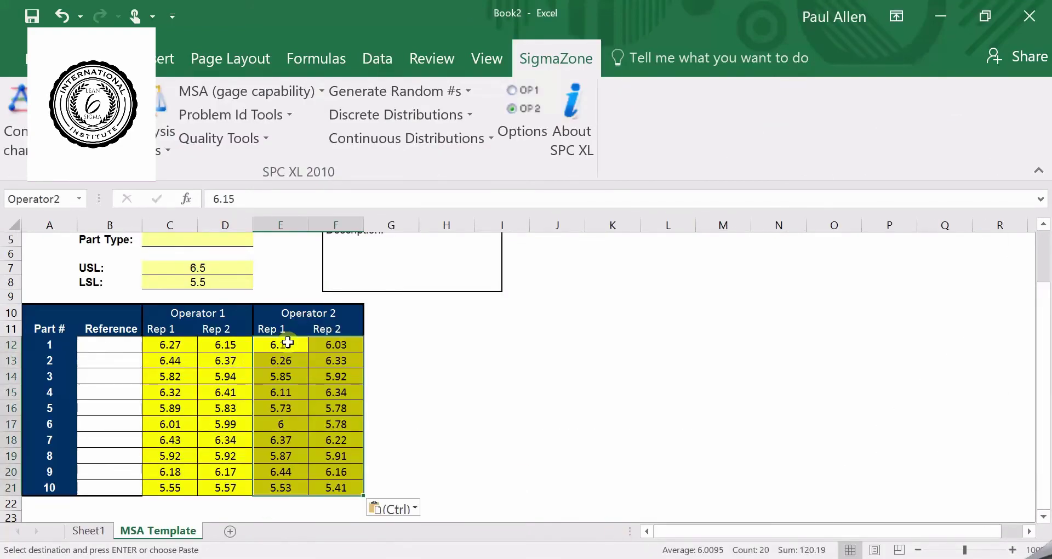
{"action": "left_click", "coordinate": [400, 361]}
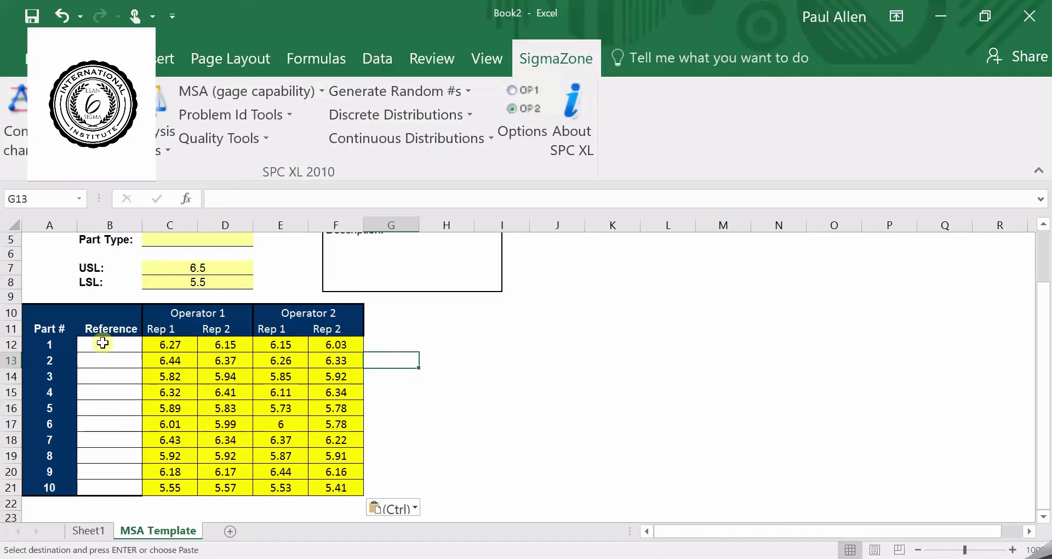
Compare both operators' readings for part 1 and part 4 in the MSA template
{"action": "left_click_drag", "start_coordinate": [157, 344], "coordinate": [329, 351]}
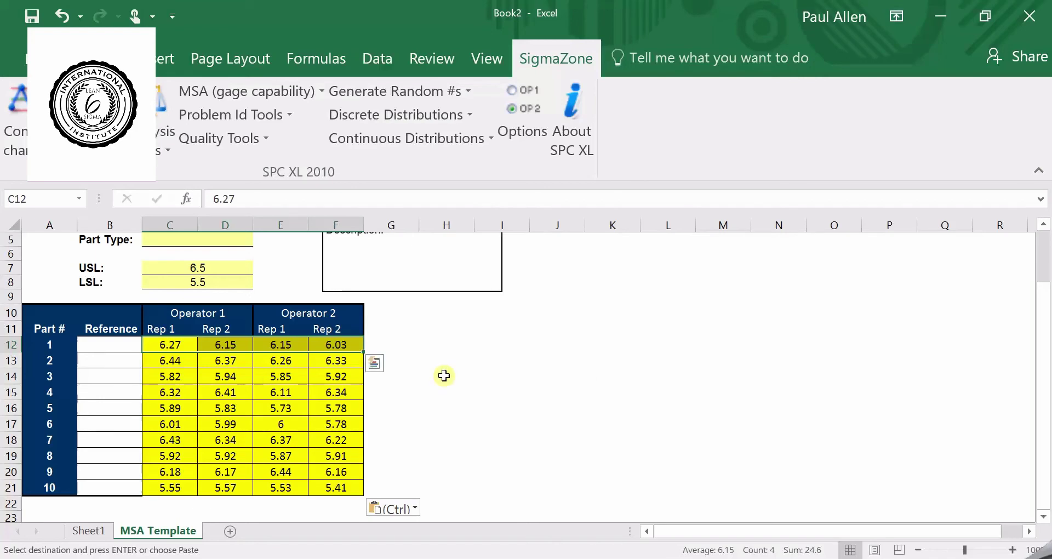
{"action": "left_click", "coordinate": [299, 392]}
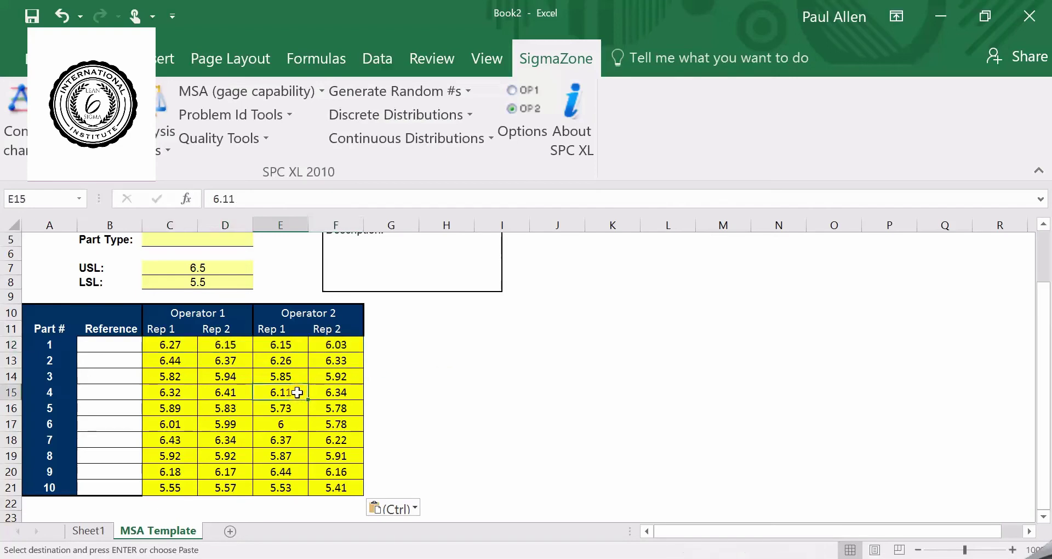
{"action": "left_click", "coordinate": [227, 392]}
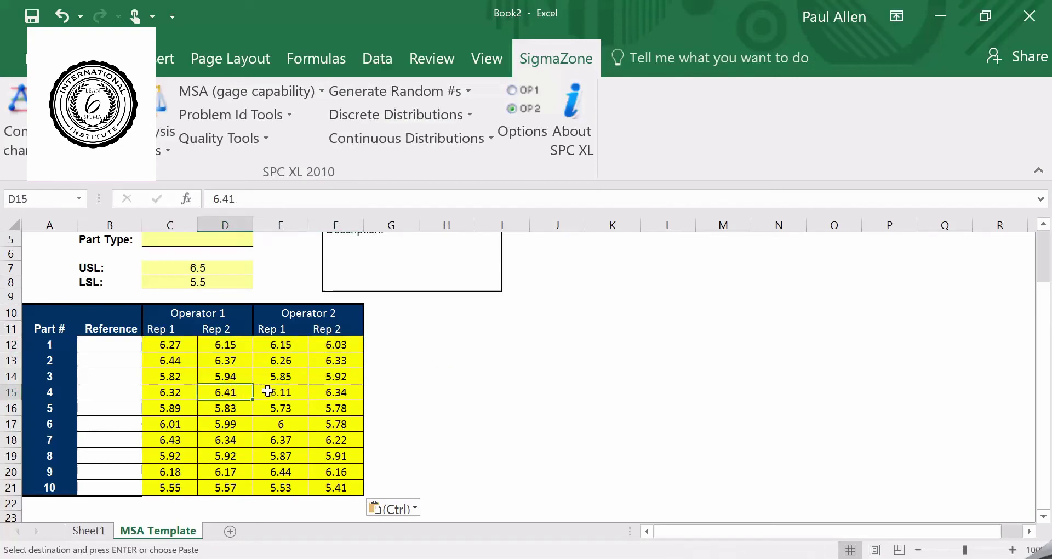
Run the SPC XL ANOVA analysis on the two operators' measurements in the MSA template
{"action": "left_click", "coordinate": [279, 393]}
{"action": "left_click", "coordinate": [234, 392]}
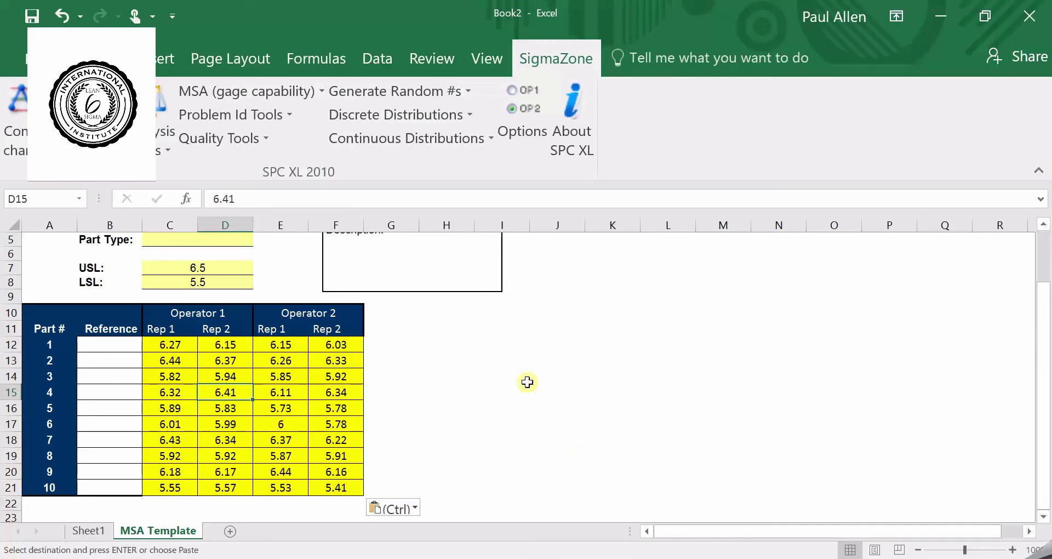
{"action": "left_click", "coordinate": [223, 93]}
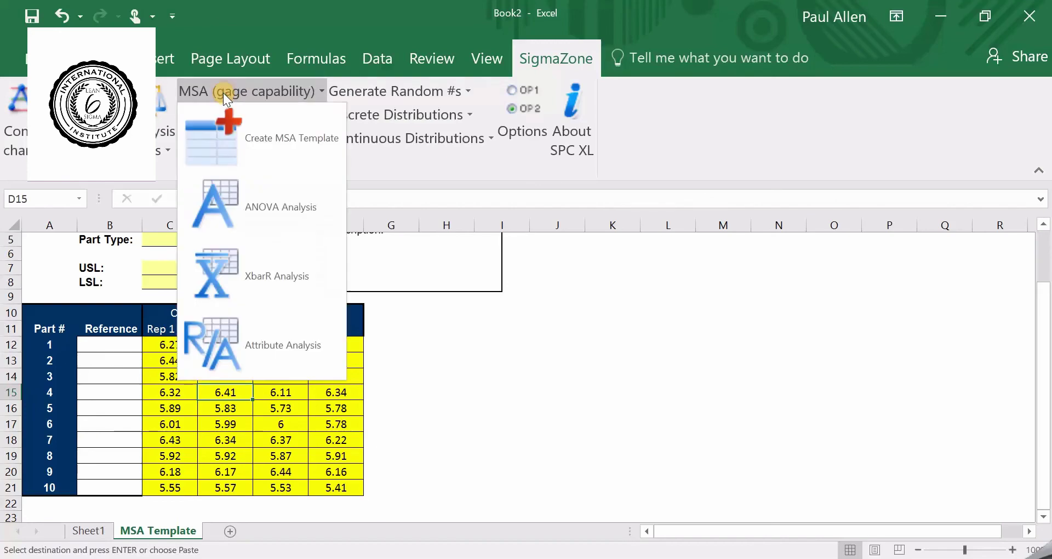
{"action": "left_click", "coordinate": [265, 214]}
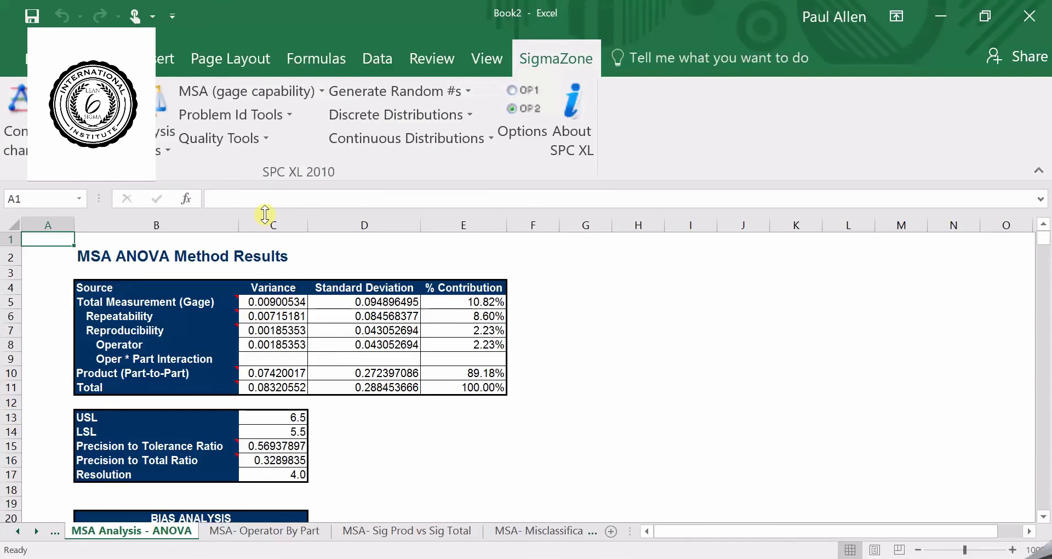
Look through the generated MSA chart sheets from Operator By Part to Range Chart, and return to the MSA Template sheet
{"action": "left_click", "coordinate": [230, 534]}
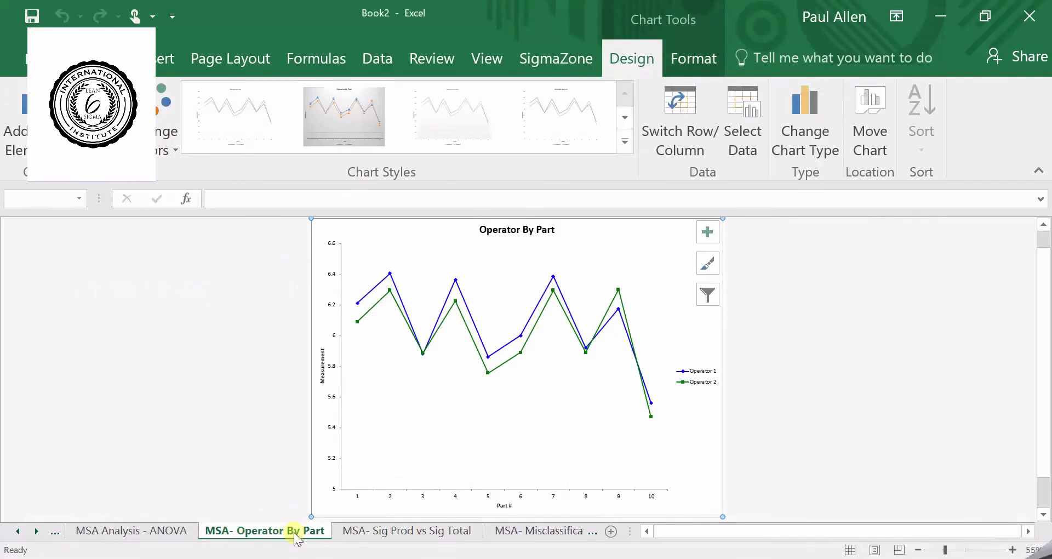
{"action": "left_click", "coordinate": [348, 532]}
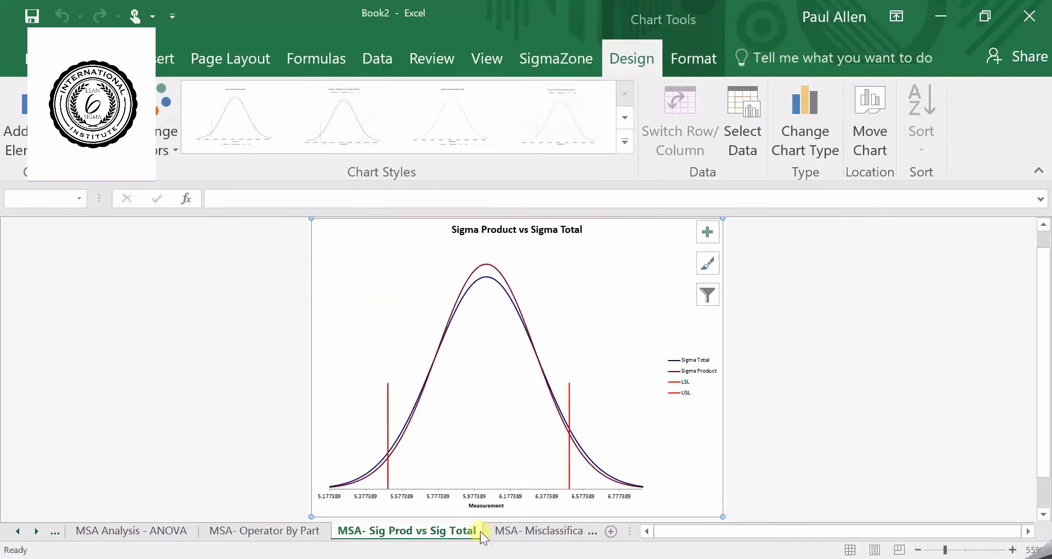
{"action": "left_click", "coordinate": [499, 531]}
{"action": "left_click", "coordinate": [534, 531]}
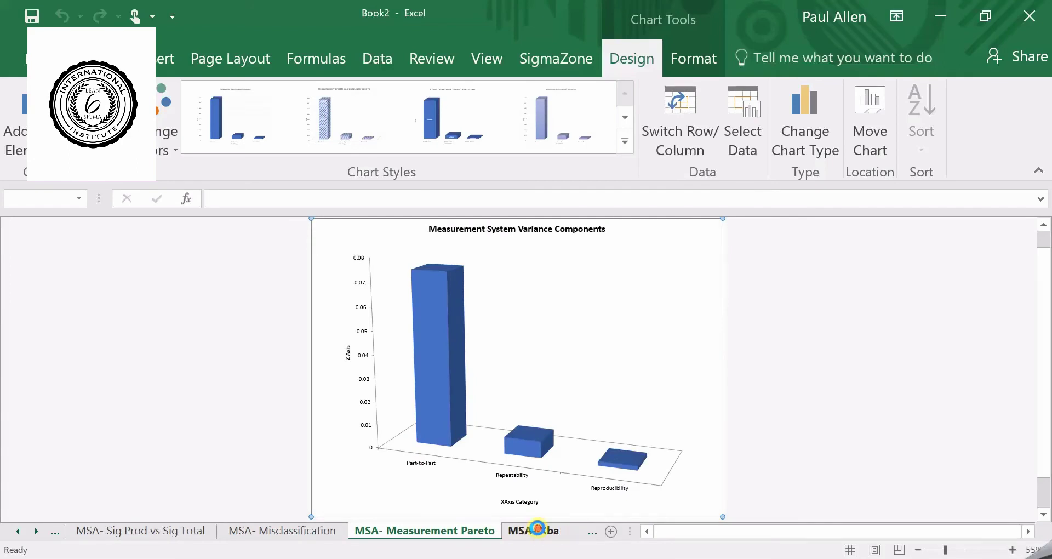
{"action": "left_click", "coordinate": [539, 531]}
{"action": "left_click", "coordinate": [539, 532]}
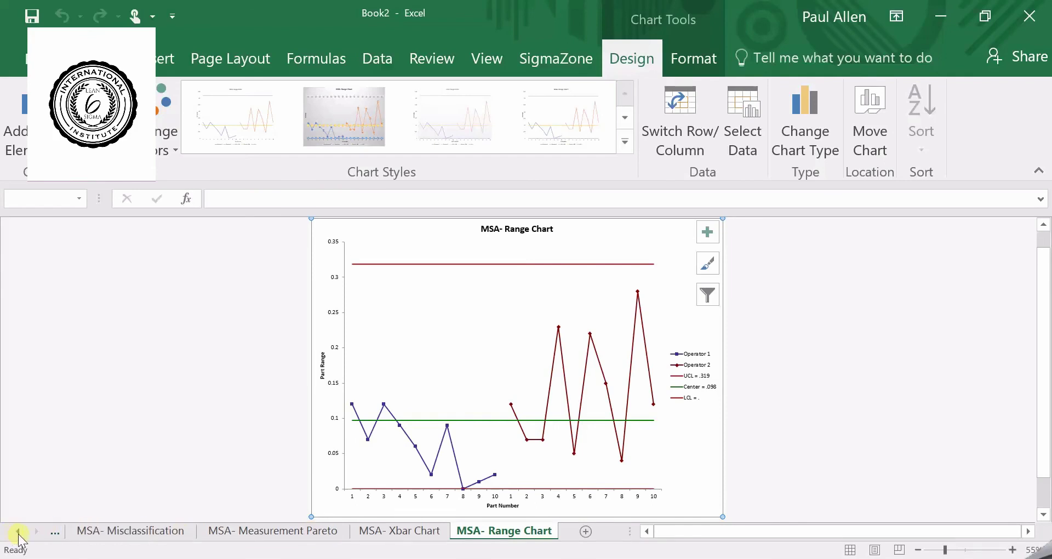
{"action": "left_click", "coordinate": [15, 532]}
{"action": "left_click", "coordinate": [17, 533]}
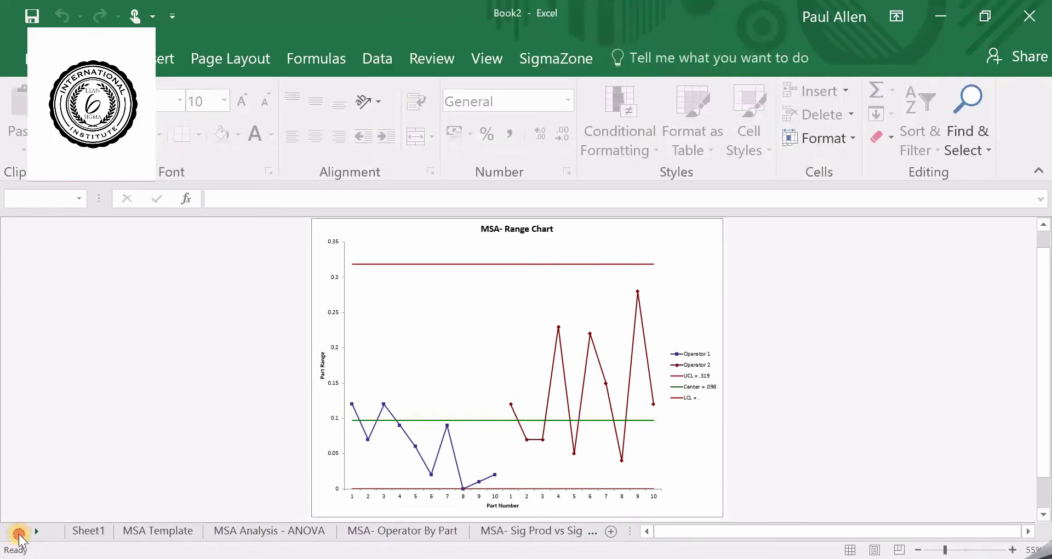
{"action": "left_click", "coordinate": [138, 531]}
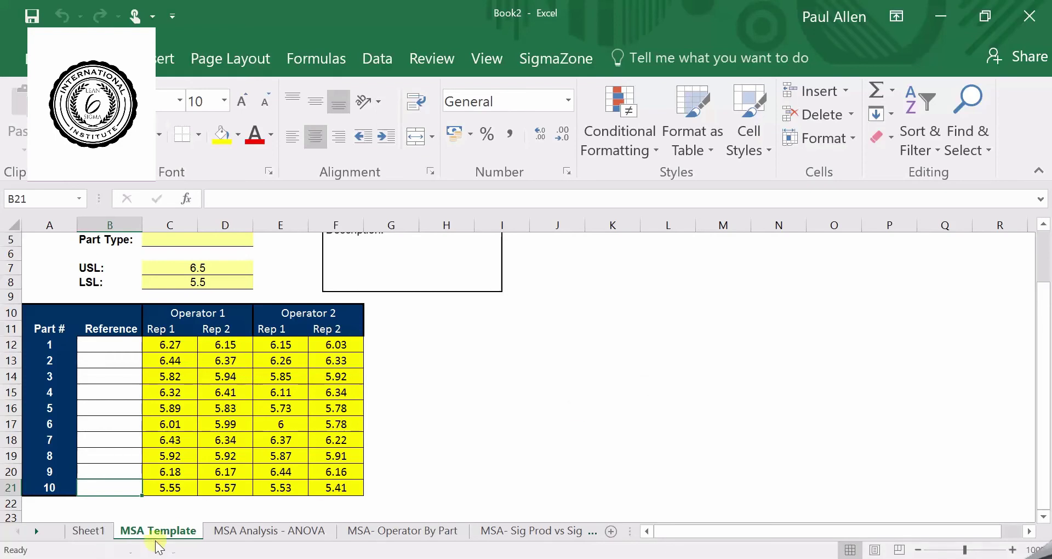
Highlight the Precision to Tolerance and Precision to Total ratio values C15:C16 on the MSA Analysis - ANOVA sheet in yellow
{"action": "left_click", "coordinate": [224, 531]}
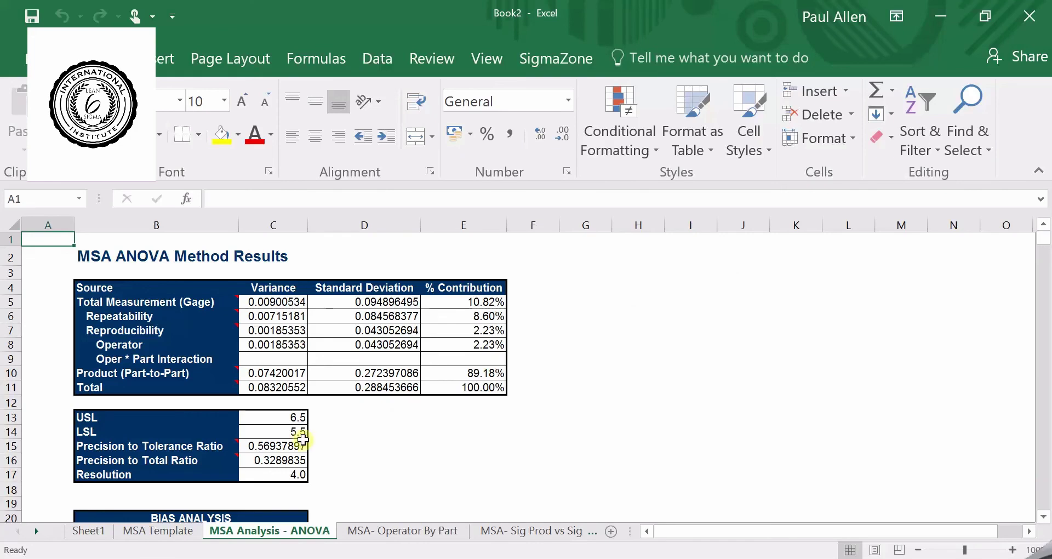
{"action": "left_click", "coordinate": [295, 448]}
{"action": "left_click_drag", "start_coordinate": [294, 448], "coordinate": [294, 461]}
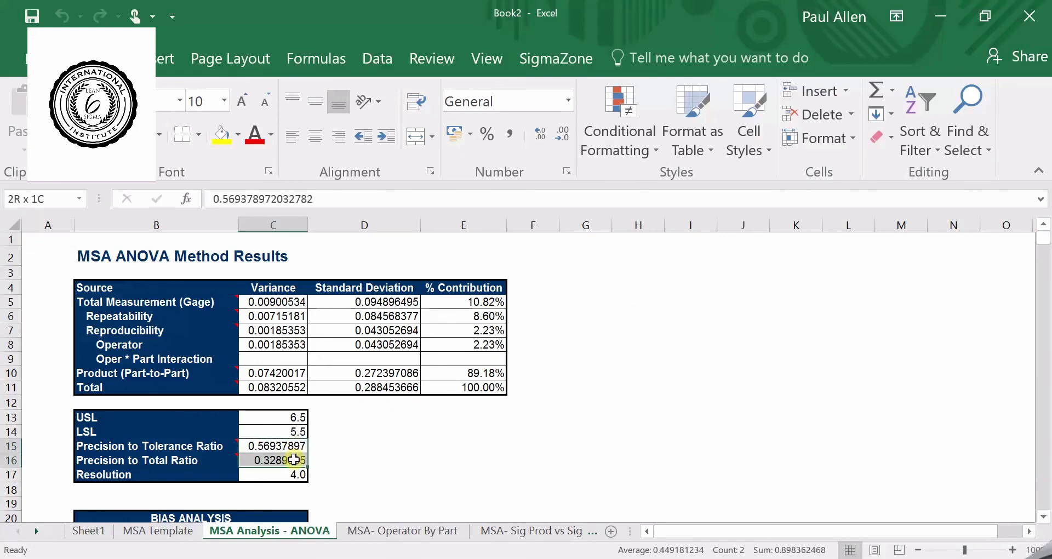
{"action": "left_click", "coordinate": [222, 137]}
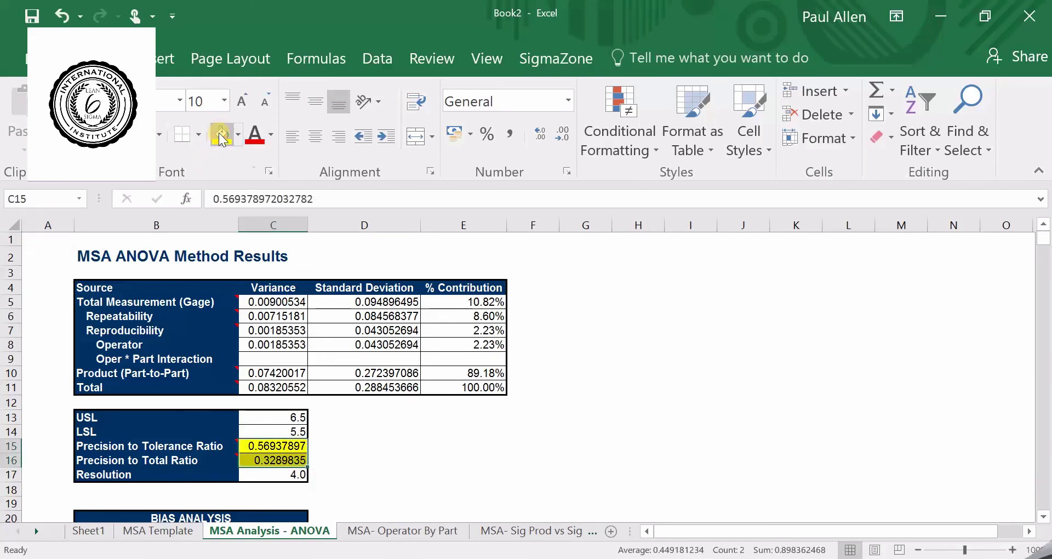
{"action": "left_click", "coordinate": [745, 407]}
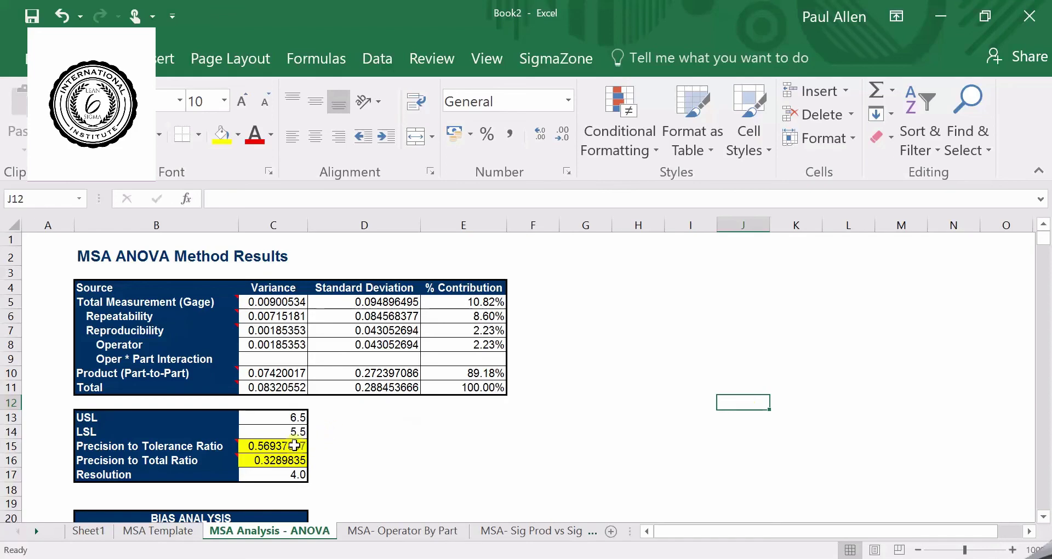
Note "56% tol" in D15 beside the Precision to Tolerance Ratio and 32.80% in D16 beside the Precision to Total Ratio
{"action": "left_click", "coordinate": [329, 447]}
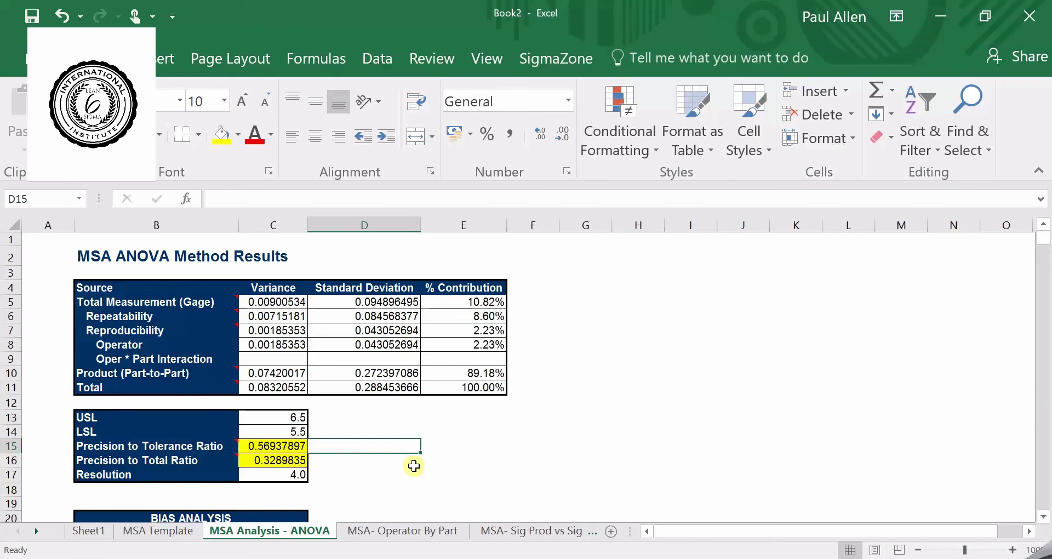
{"action": "type", "text": "56"}
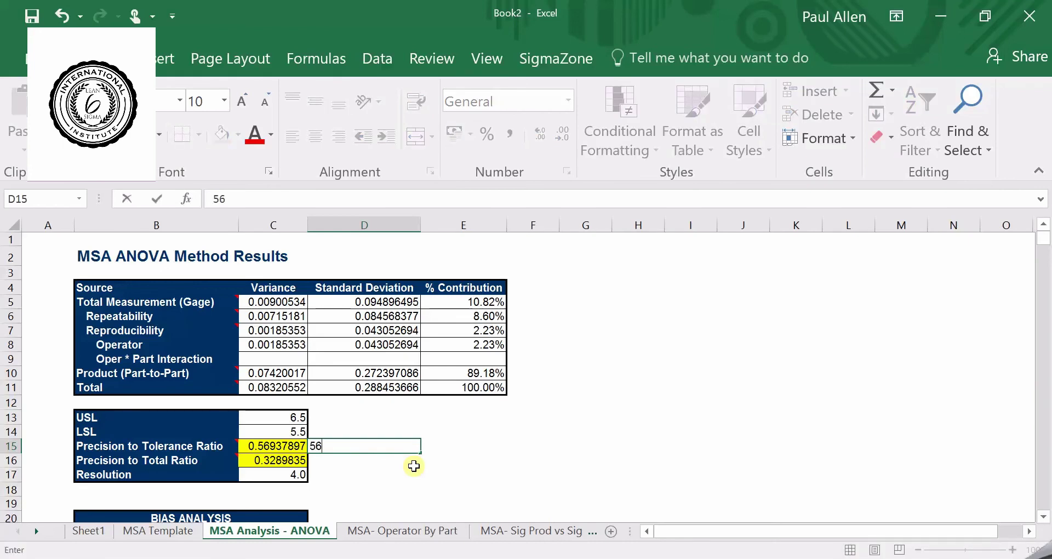
{"action": "type", "text": "% tol"}
{"action": "key", "text": "Return"}
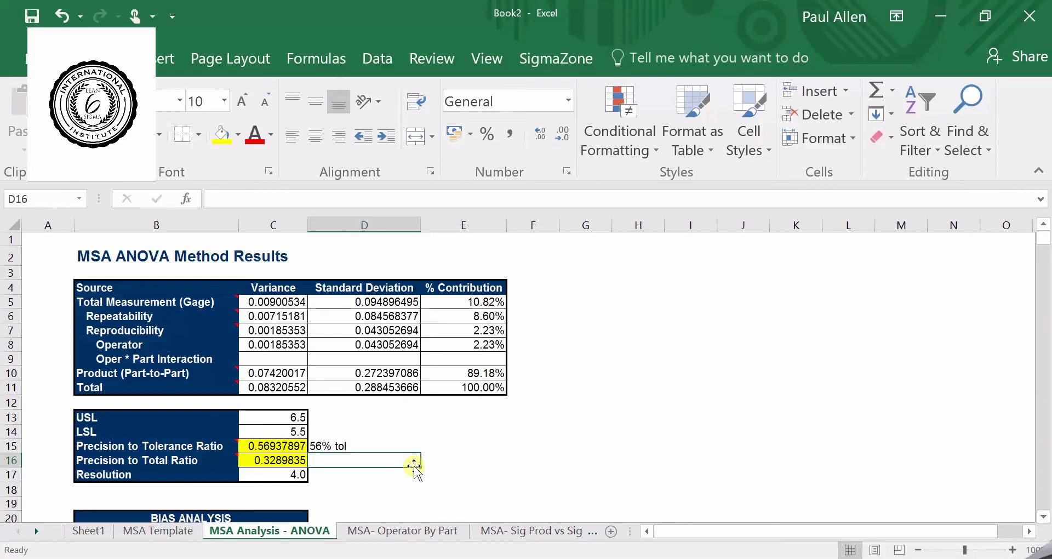
{"action": "type", "text": "32.8"}
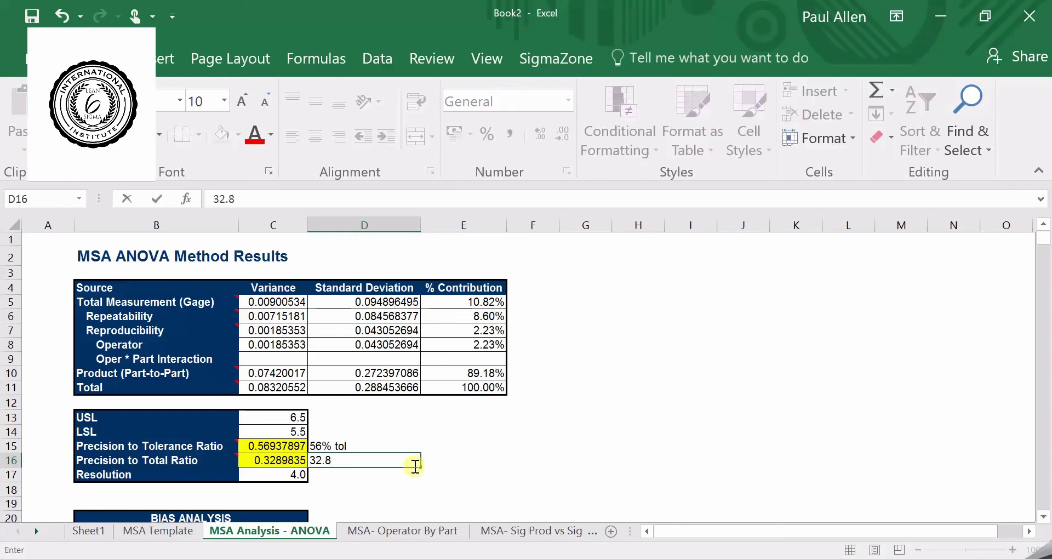
{"action": "type", "text": "0%"}
{"action": "key", "text": "Return"}
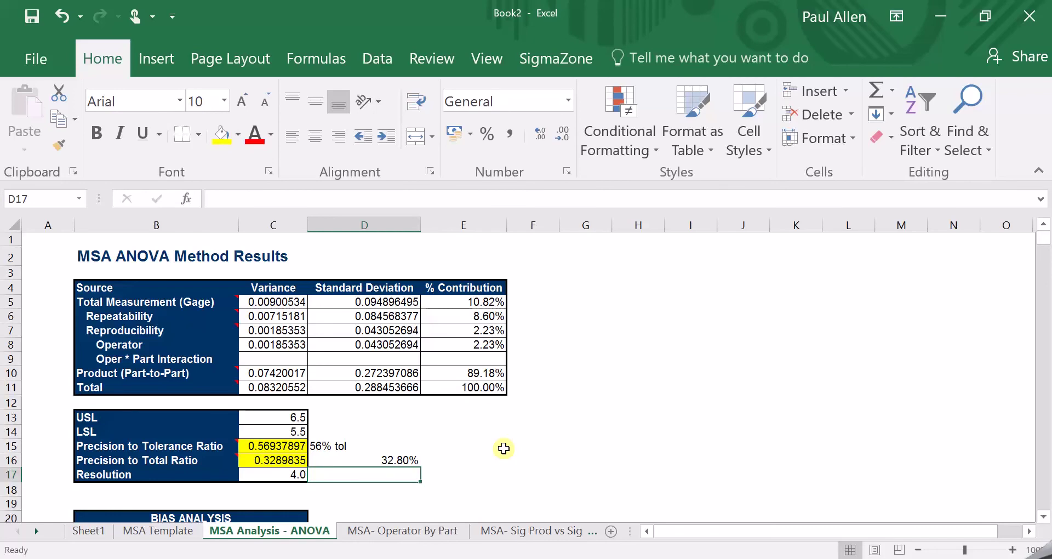
Fill the Repeatability and Reproducibility standard deviations in D6:D7 with orange
{"action": "left_click_drag", "start_coordinate": [368, 316], "coordinate": [369, 330]}
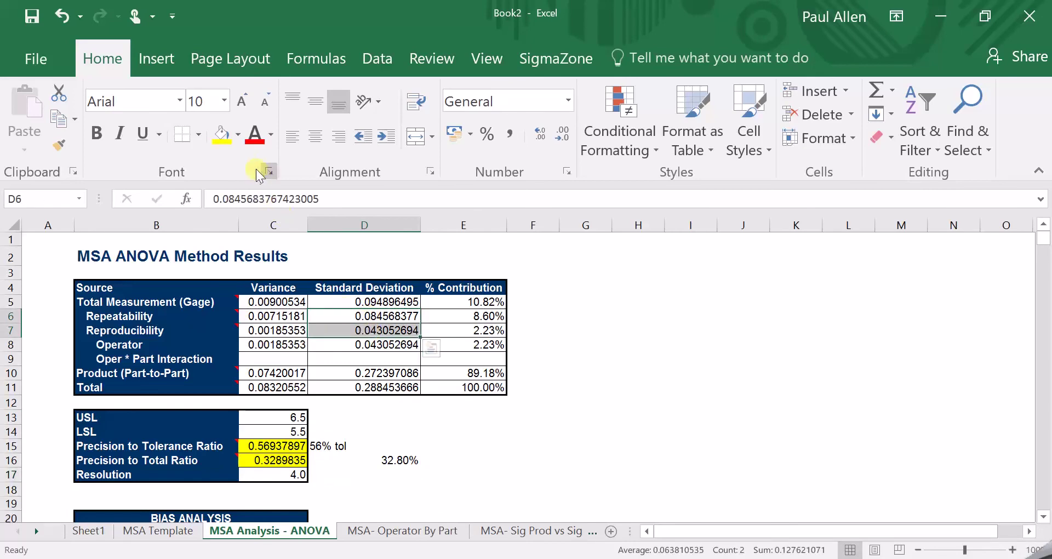
{"action": "left_click", "coordinate": [238, 135]}
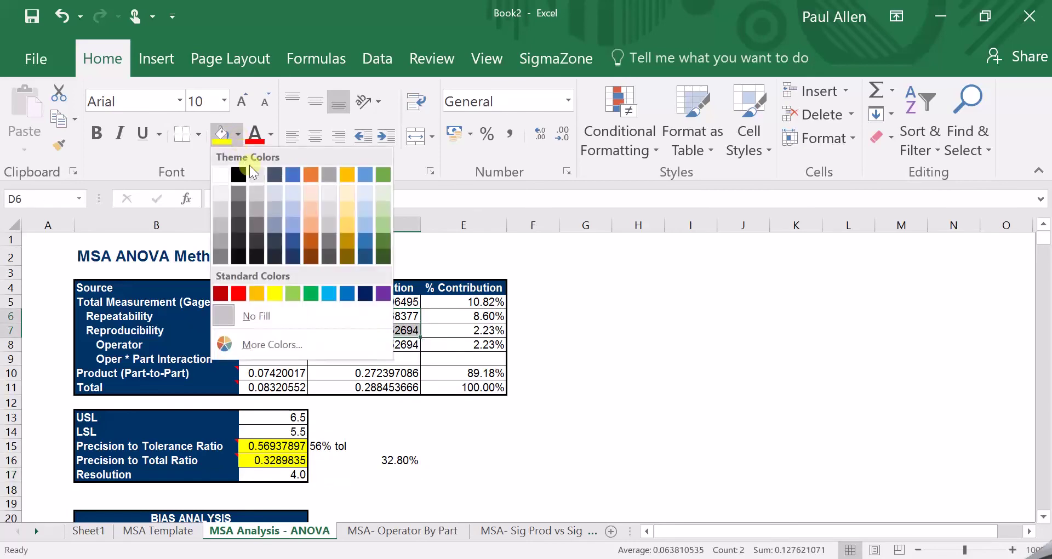
{"action": "left_click", "coordinate": [253, 296]}
{"action": "left_click", "coordinate": [711, 430]}
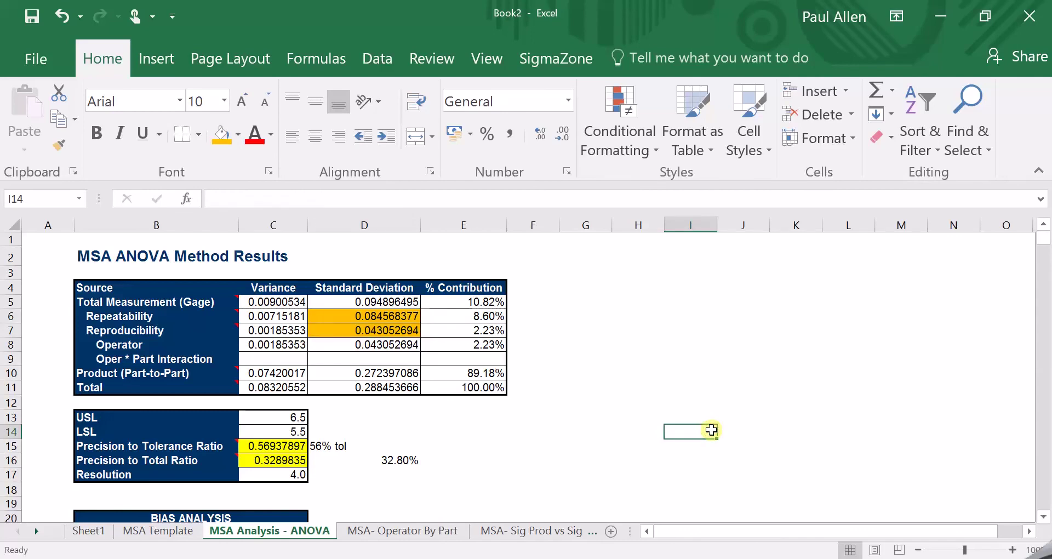
Widen column F and label Repeatability "Within system Error" in F6 and Reproducibility "Between System Error" in F7
{"action": "left_click", "coordinate": [176, 320]}
{"action": "left_click", "coordinate": [216, 330]}
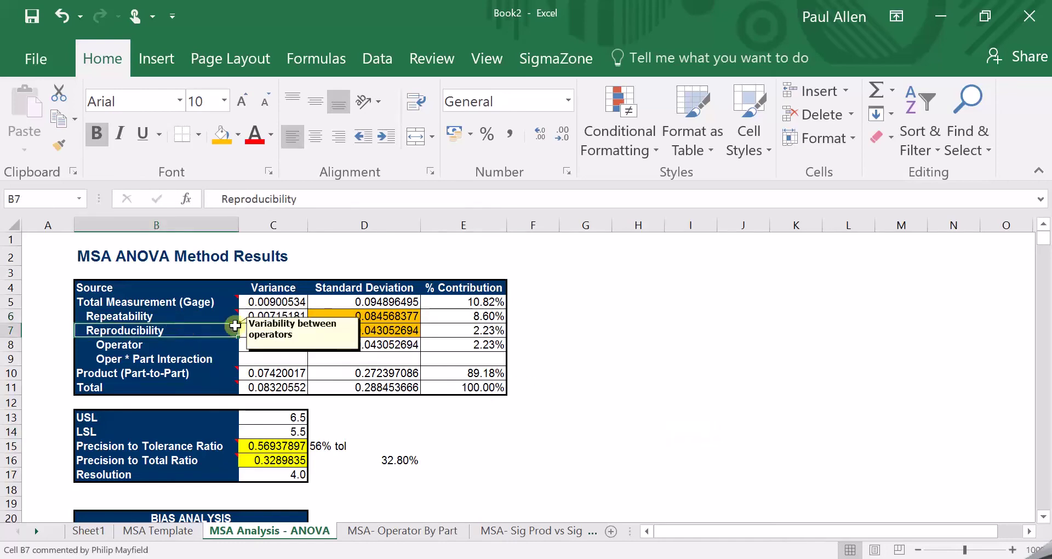
{"action": "left_click", "coordinate": [516, 317]}
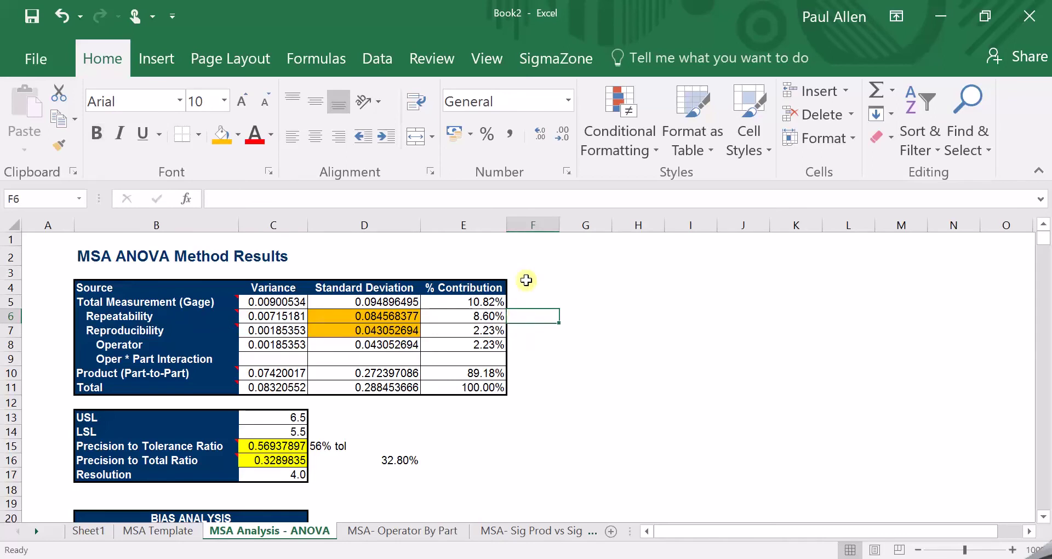
{"action": "left_click_drag", "start_coordinate": [560, 227], "coordinate": [619, 225]}
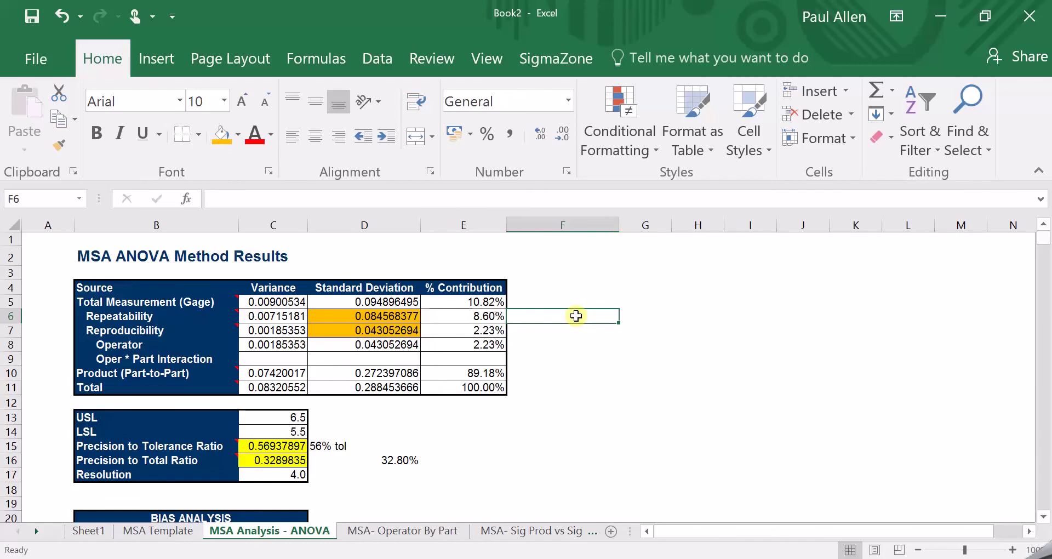
{"action": "type", "text": "Withi"}
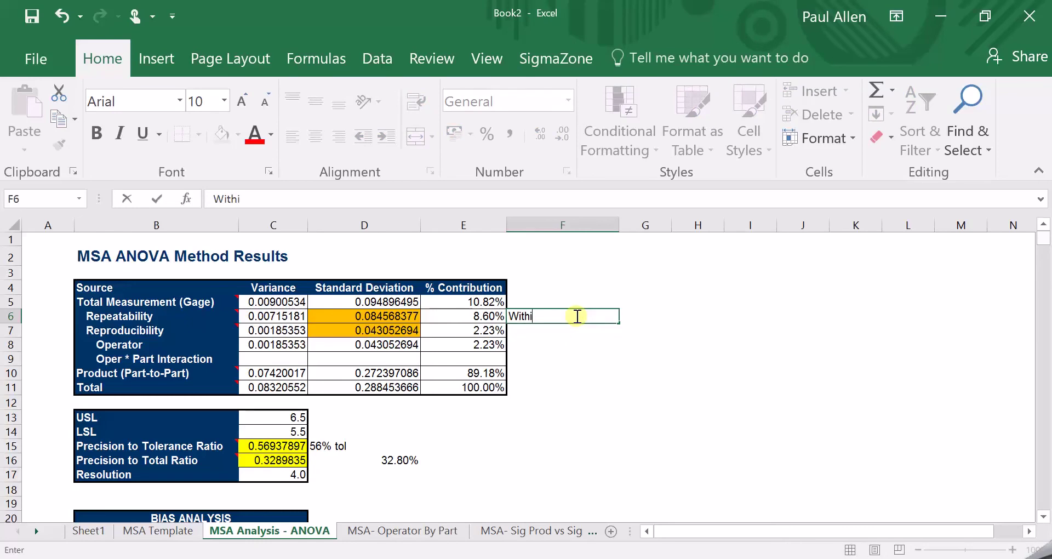
{"action": "type", "text": "n system Erro"}
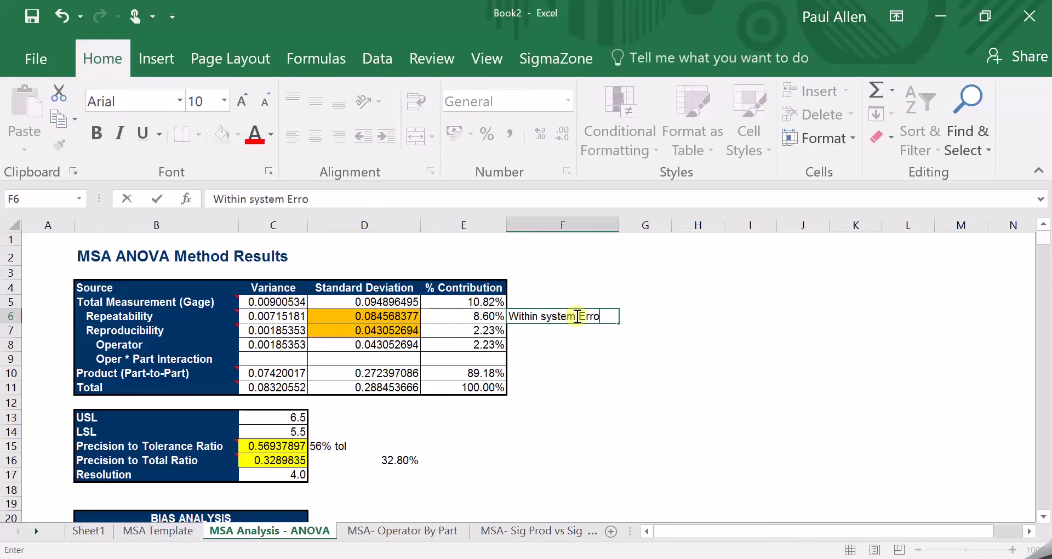
{"action": "type", "text": "r"}
{"action": "key", "text": "Return"}
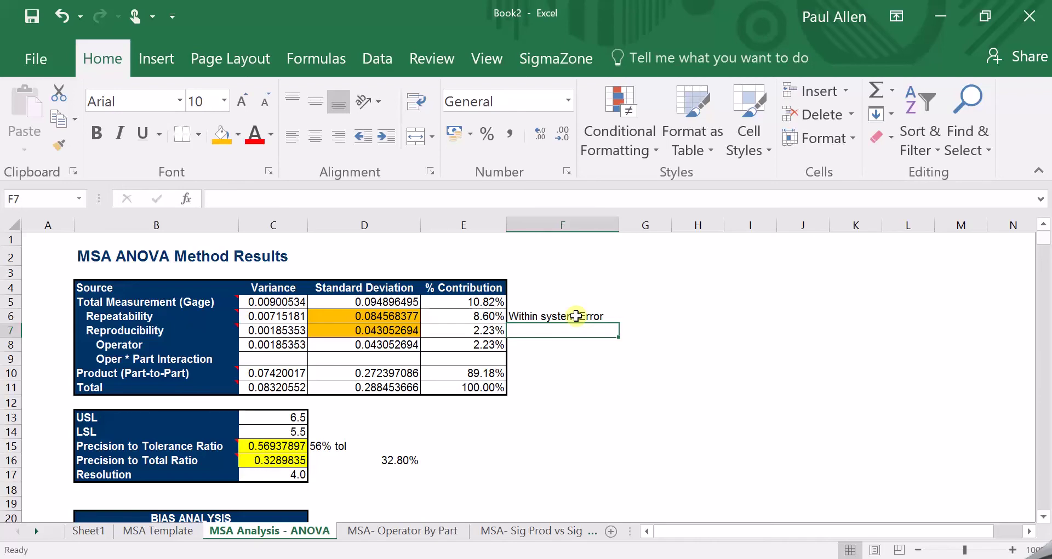
{"action": "type", "text": "Between"}
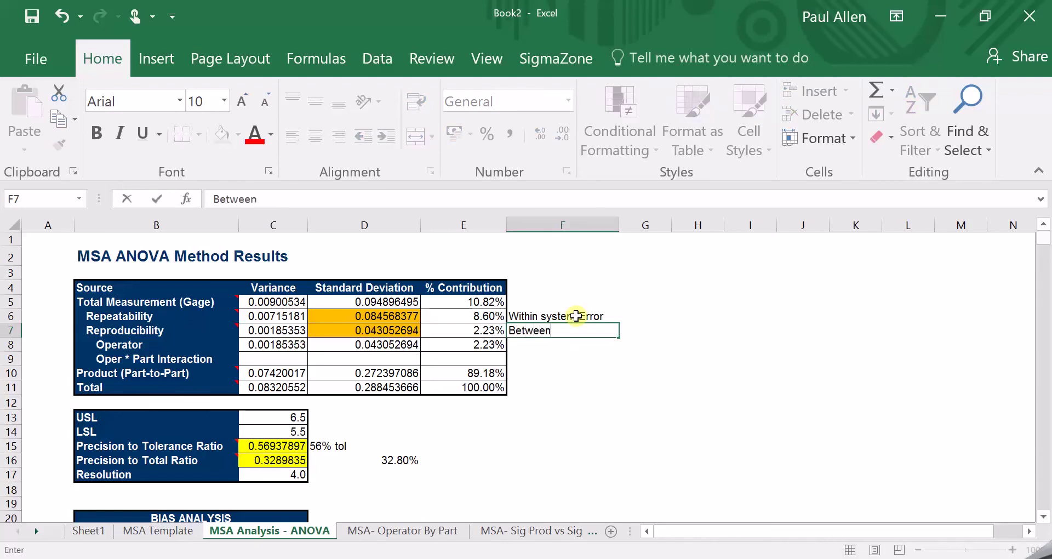
{"action": "type", "text": " System Error"}
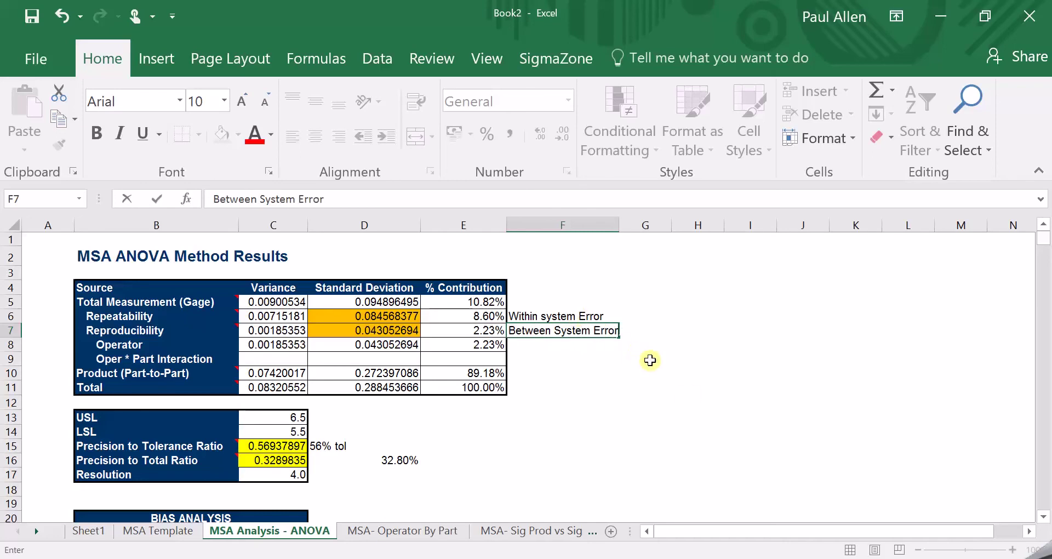
{"action": "left_click", "coordinate": [693, 399]}
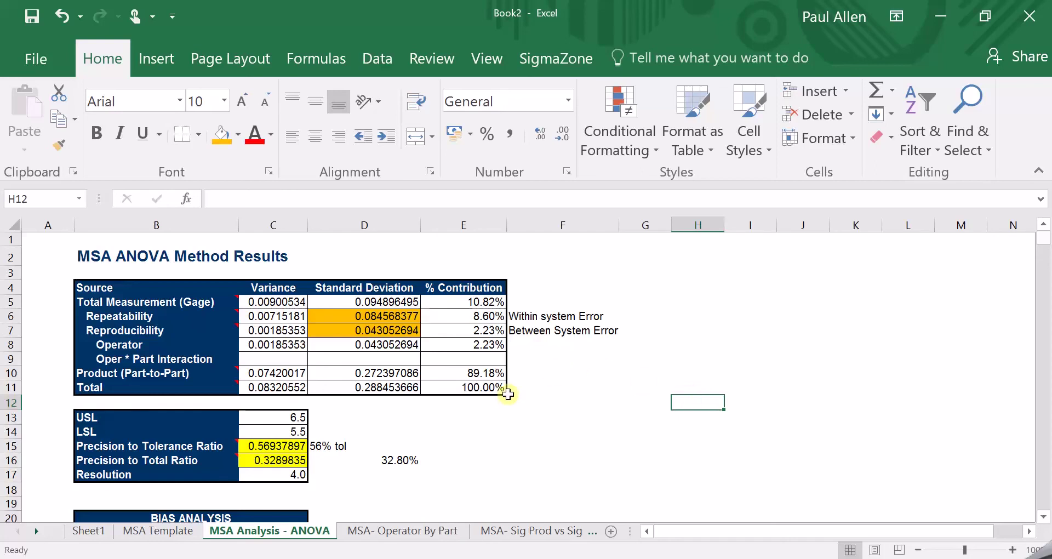
Compare the Repeatability and Reproducibility standard deviations in D6 and D7
{"action": "left_click", "coordinate": [364, 314]}
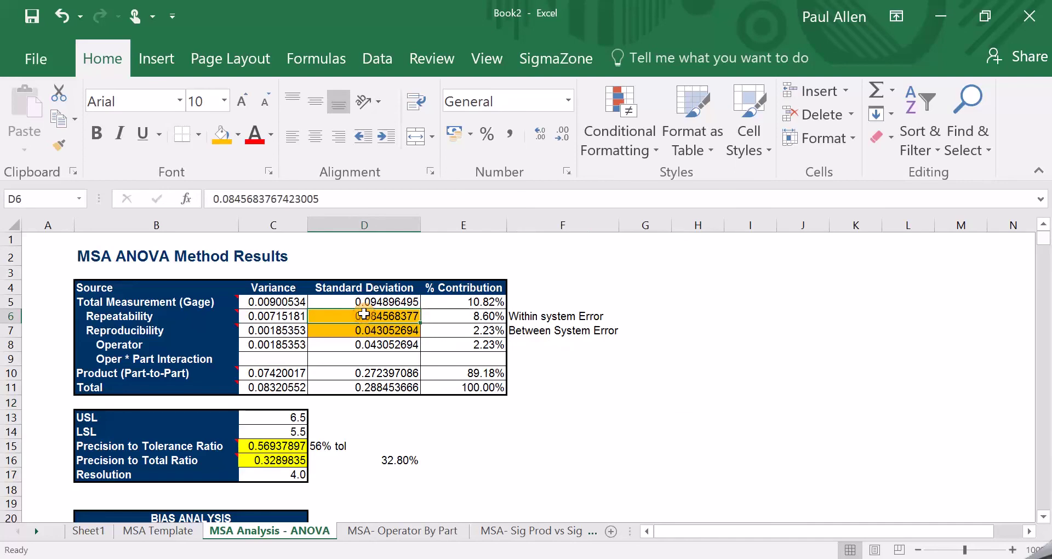
{"action": "left_click", "coordinate": [365, 329]}
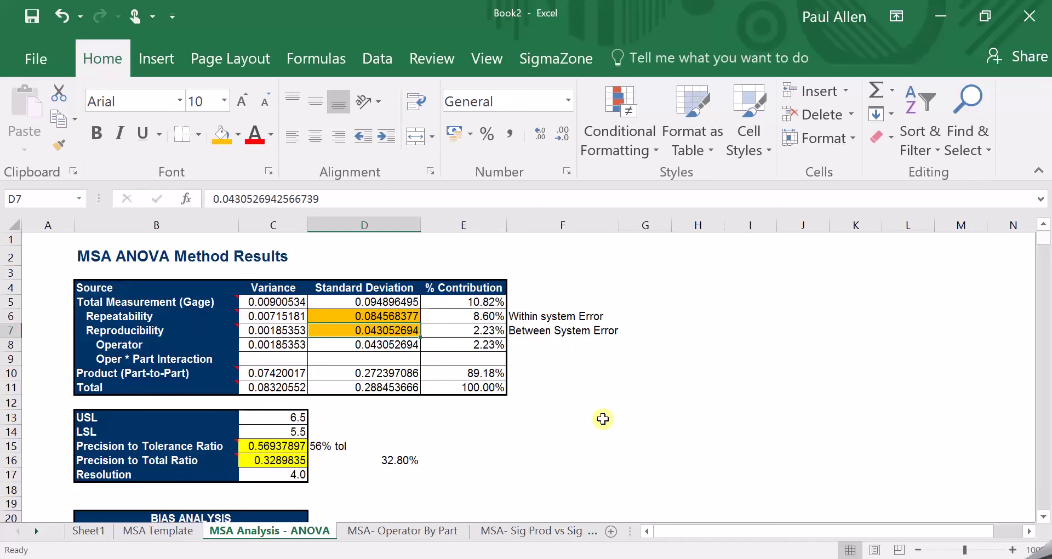
{"action": "key", "text": "Up"}
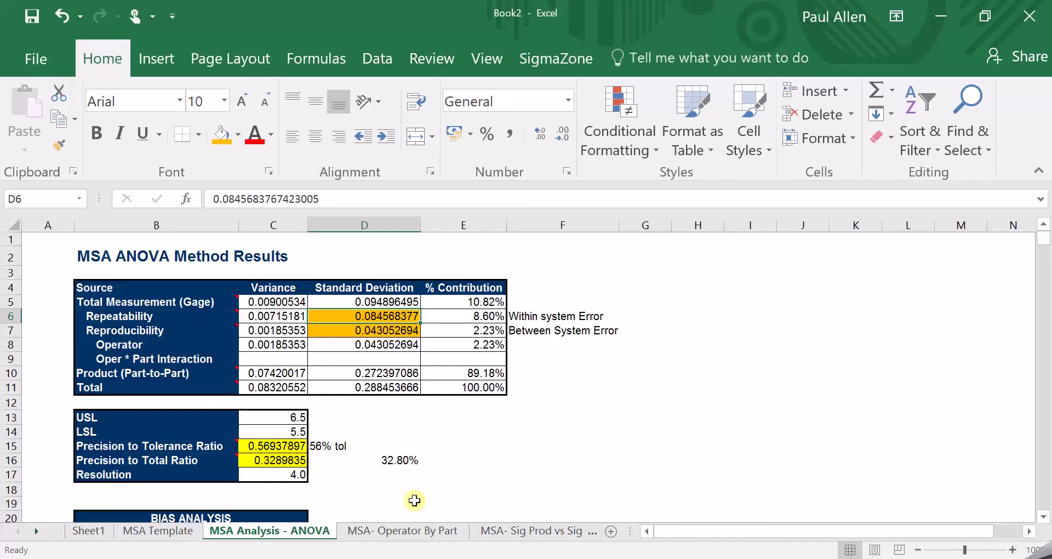
Examine the Operator By Part chart, and check Operator 1's range for part 8 on the MSA Range Chart
{"action": "left_click", "coordinate": [407, 531]}
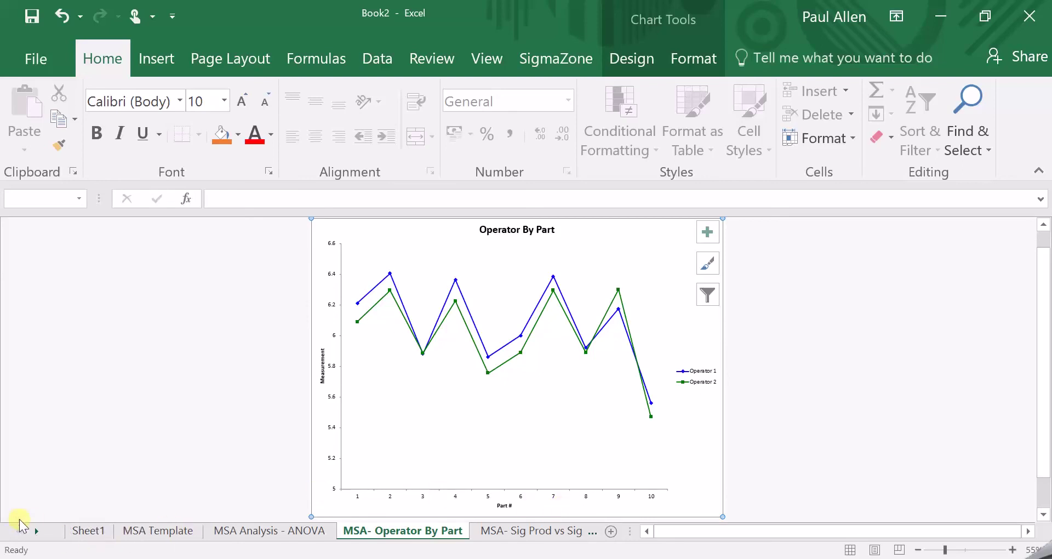
{"action": "left_click", "coordinate": [37, 531]}
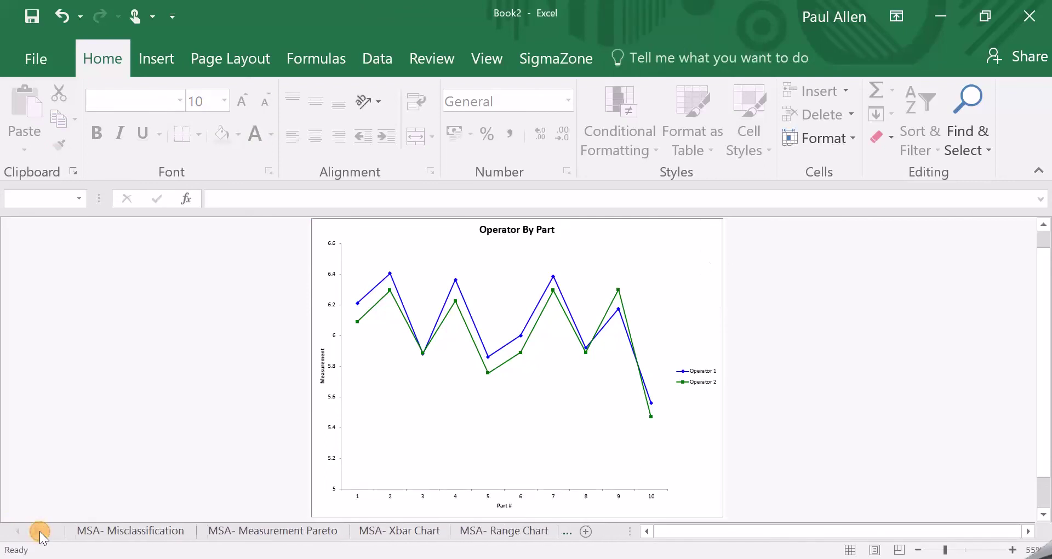
{"action": "left_click", "coordinate": [487, 529]}
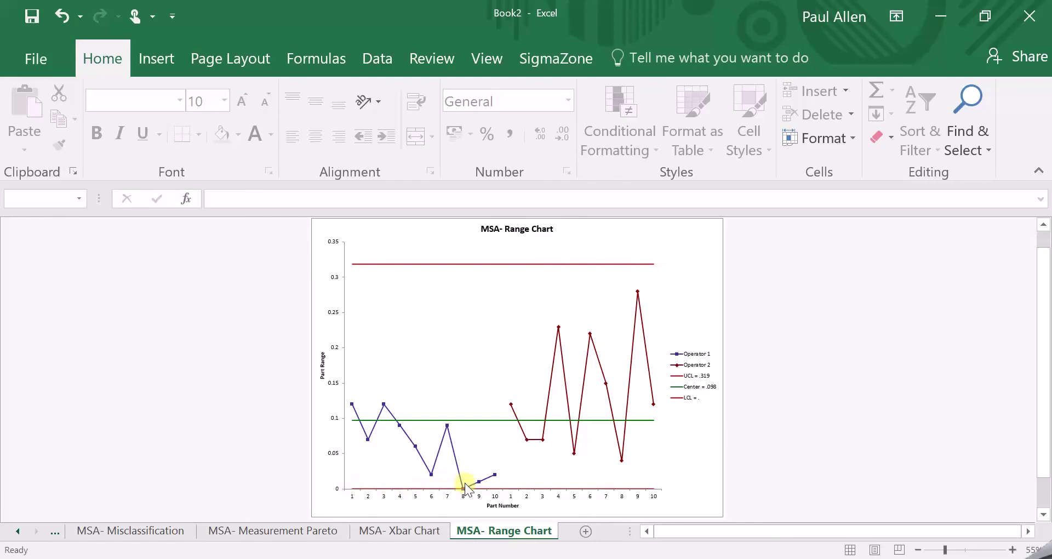
{"action": "mouse_move", "coordinate": [464, 495]}
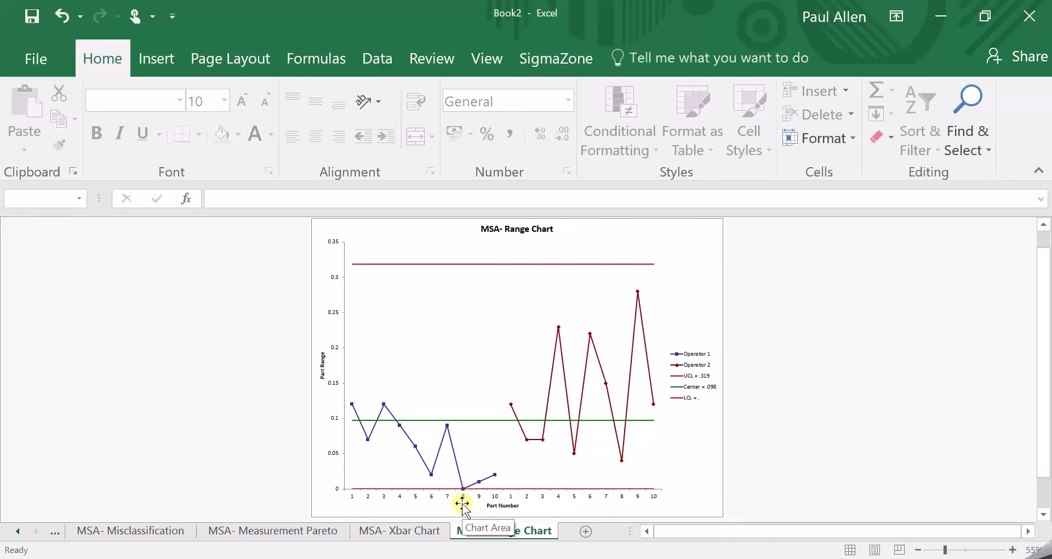
Compare Operator 1's two repeat measurements of part 8 in C19 and D19 of the MSA Template sheet
{"action": "left_click", "coordinate": [18, 531]}
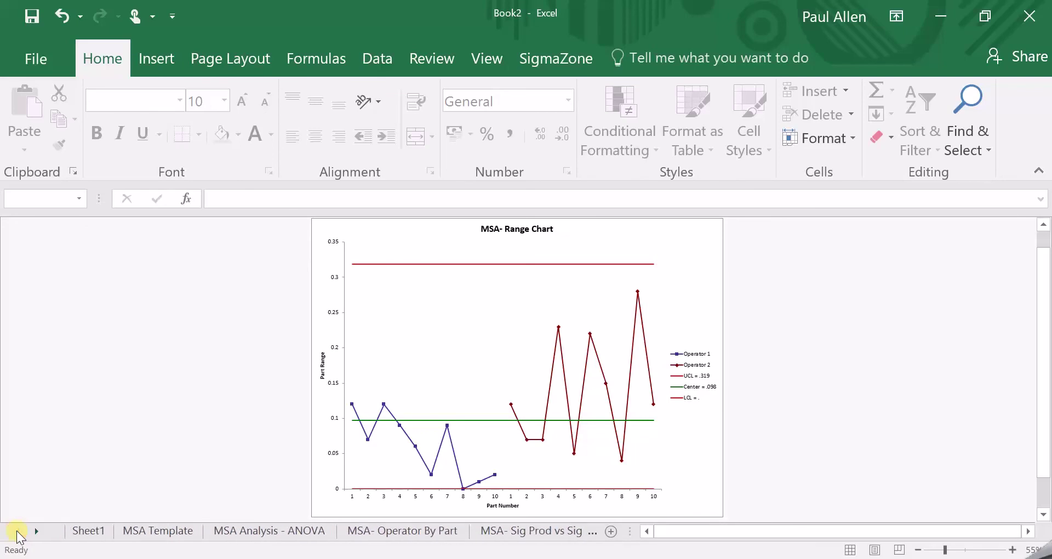
{"action": "left_click", "coordinate": [130, 531]}
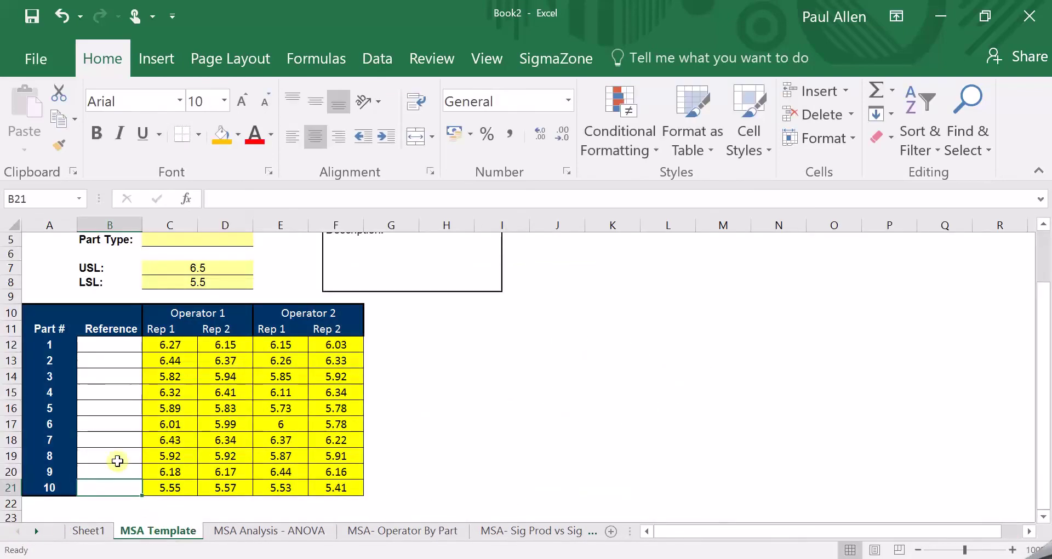
{"action": "left_click", "coordinate": [175, 456]}
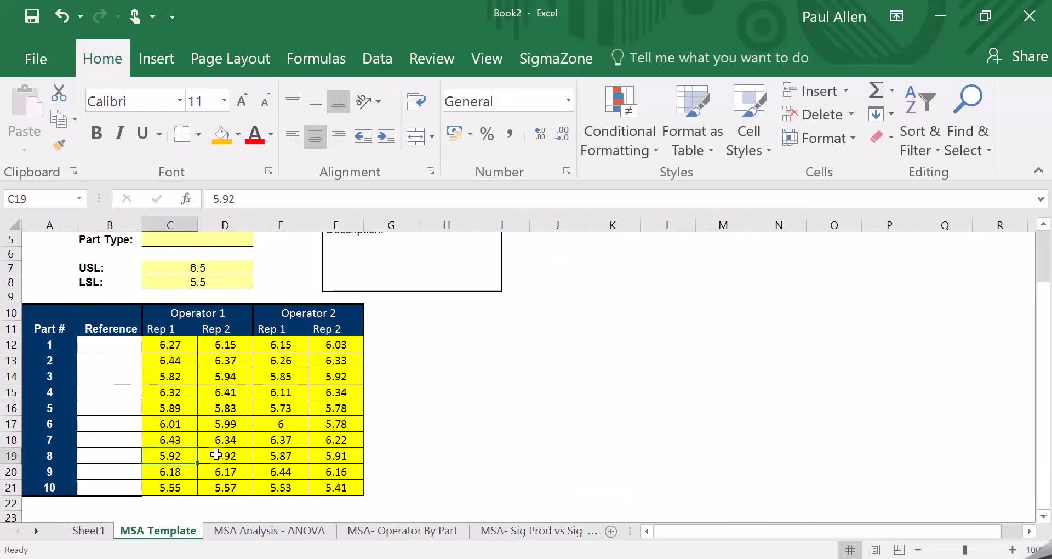
{"action": "left_click", "coordinate": [216, 454]}
{"action": "left_click", "coordinate": [170, 455]}
{"action": "left_click", "coordinate": [207, 455]}
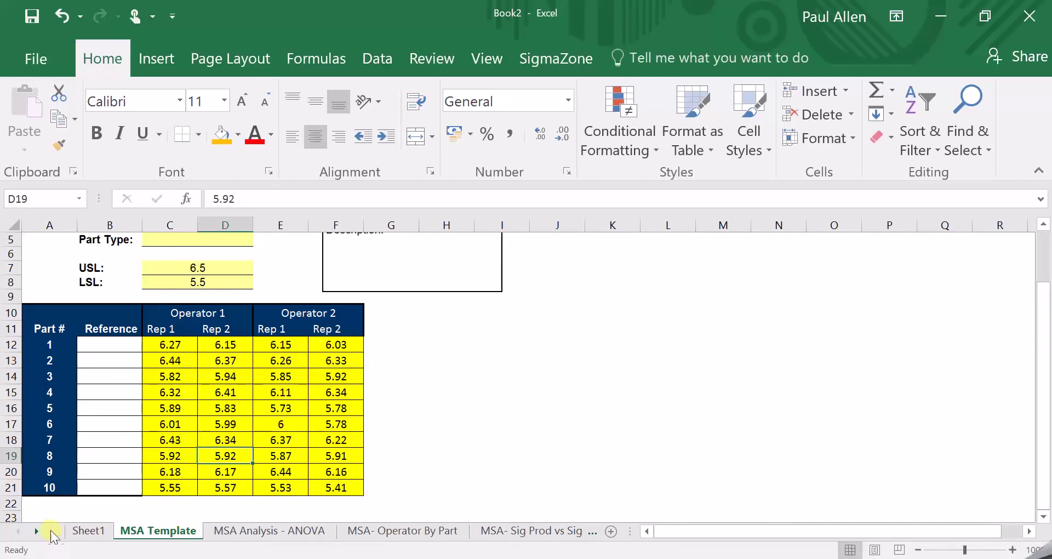
Return to the MSA Range Chart and compare the two operators' part ranges against the control limits
{"action": "left_click", "coordinate": [36, 531]}
{"action": "left_click", "coordinate": [36, 530]}
{"action": "left_click", "coordinate": [36, 530]}
{"action": "left_click", "coordinate": [37, 530]}
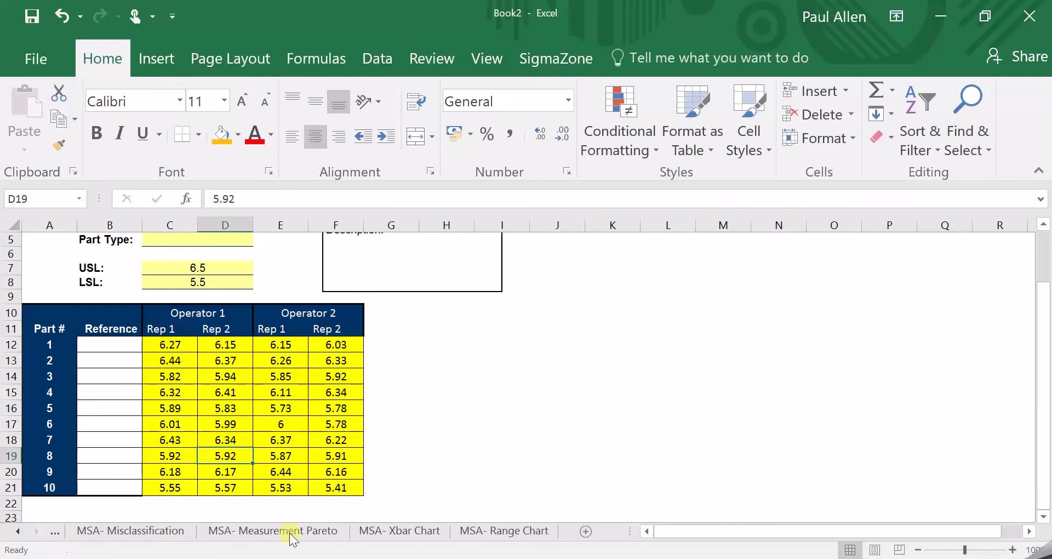
{"action": "left_click", "coordinate": [508, 531]}
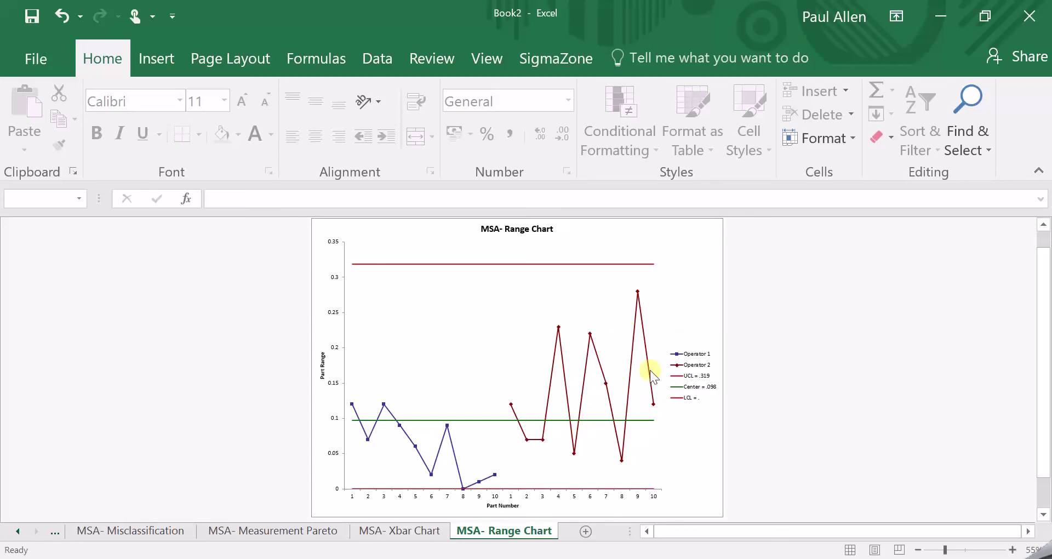
{"action": "mouse_move", "coordinate": [586, 384]}
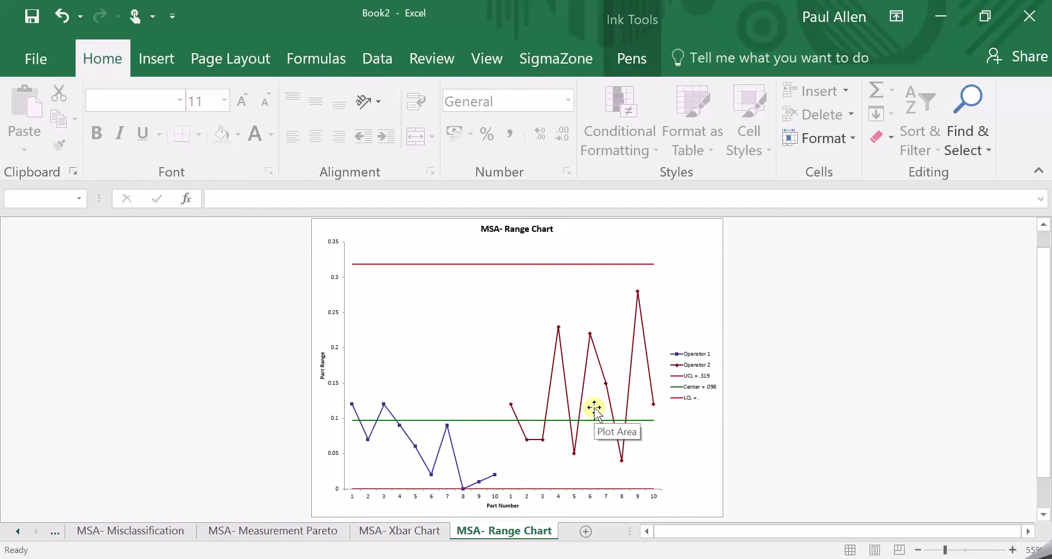
Examine the Sigma Product vs Sigma Total chart against the specification limits
{"action": "left_click", "coordinate": [19, 532]}
{"action": "left_click", "coordinate": [18, 532]}
{"action": "left_click", "coordinate": [18, 532]}
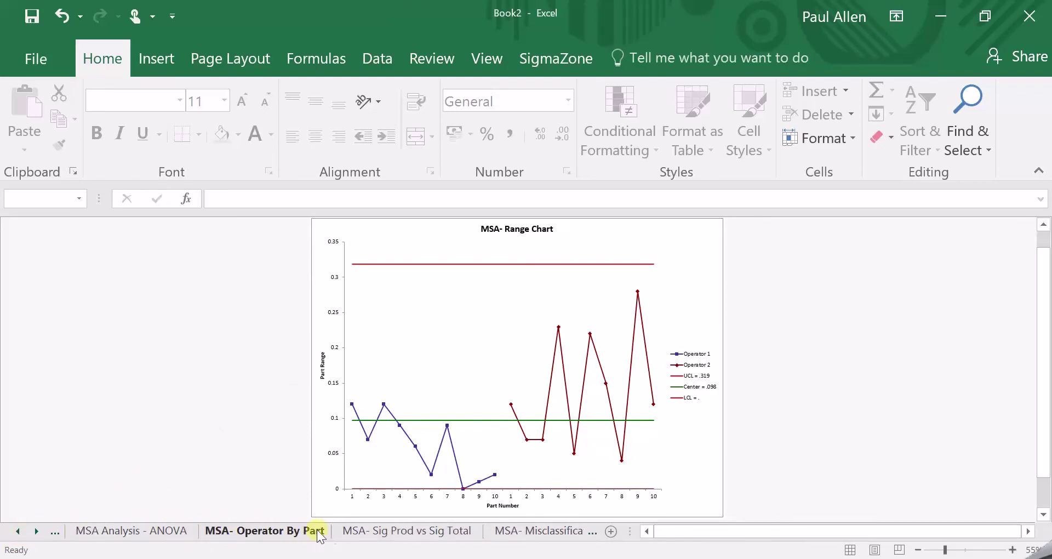
{"action": "left_click", "coordinate": [363, 531]}
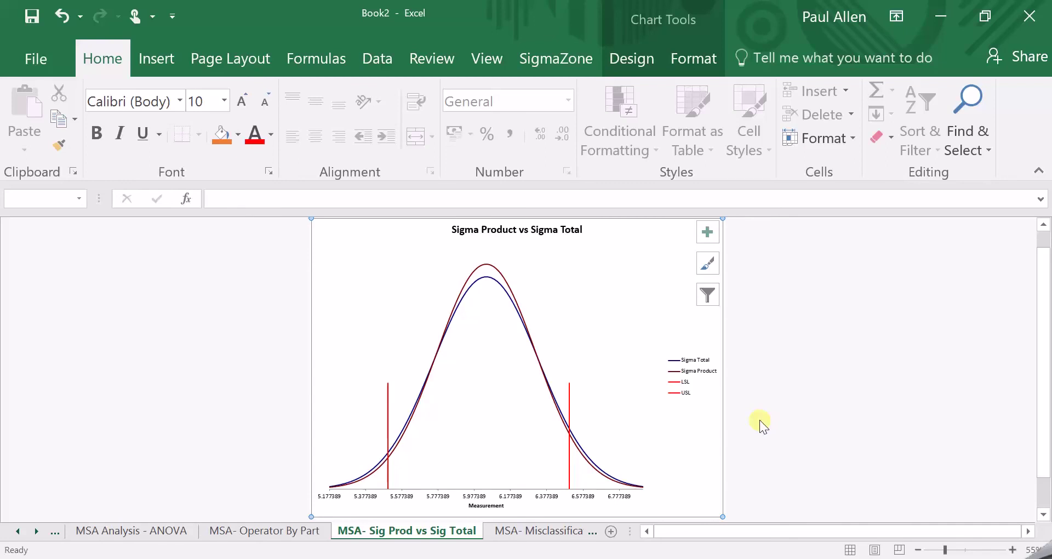
Enlarge the "dpm Potentially Misclassified" text on the MSA Misclassification chart to font size 20
{"action": "left_click", "coordinate": [566, 532]}
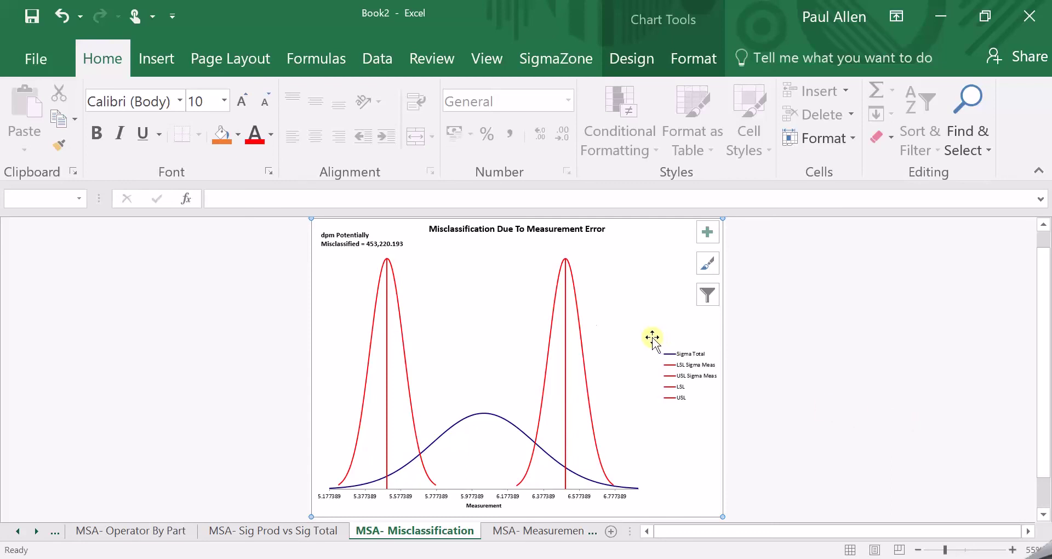
{"action": "left_click", "coordinate": [370, 243]}
{"action": "left_click_drag", "start_coordinate": [322, 234], "coordinate": [390, 251]}
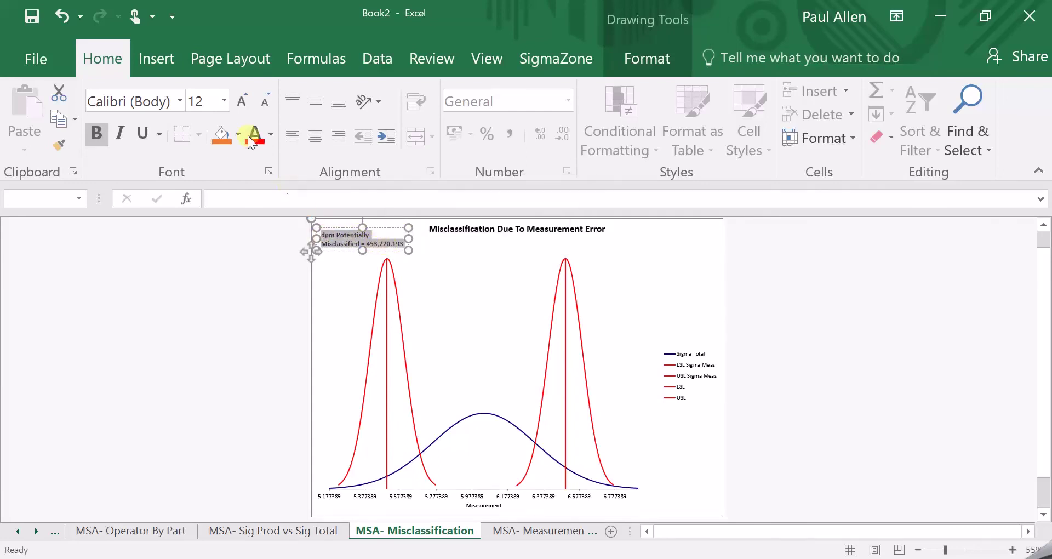
{"action": "left_click", "coordinate": [224, 101]}
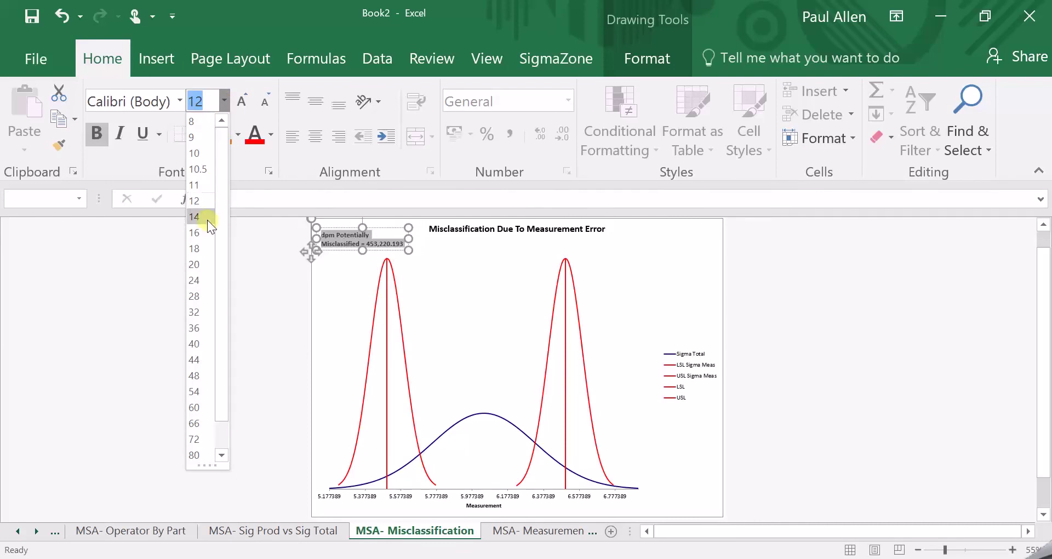
{"action": "left_click", "coordinate": [206, 262]}
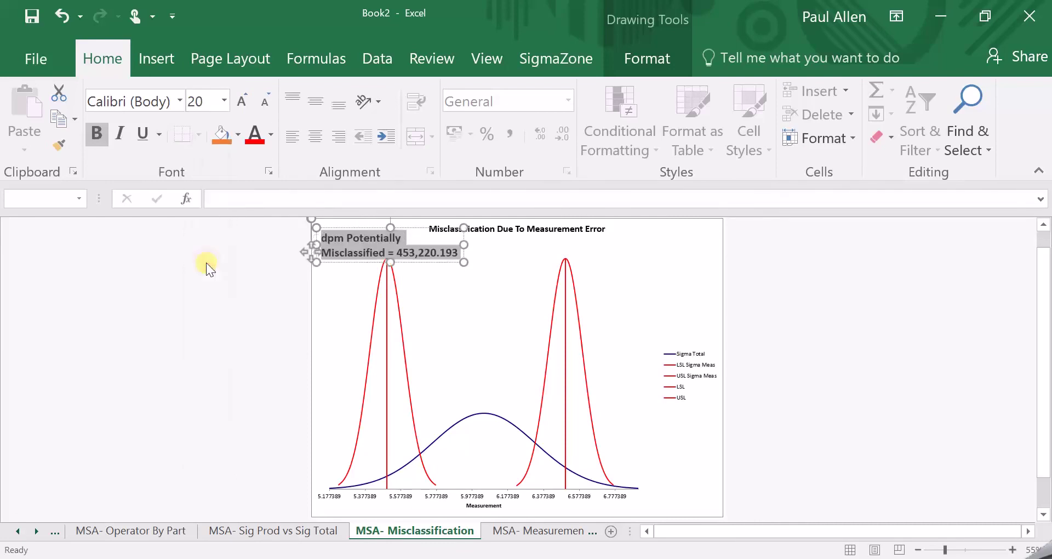
{"action": "left_click", "coordinate": [228, 322]}
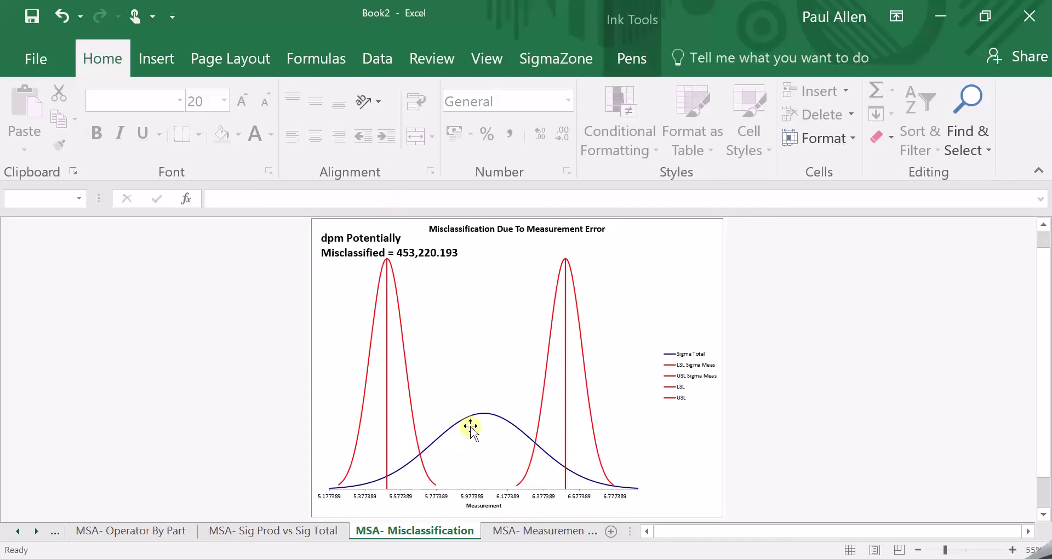
{"action": "mouse_move", "coordinate": [457, 425]}
{"action": "left_click", "coordinate": [566, 391]}
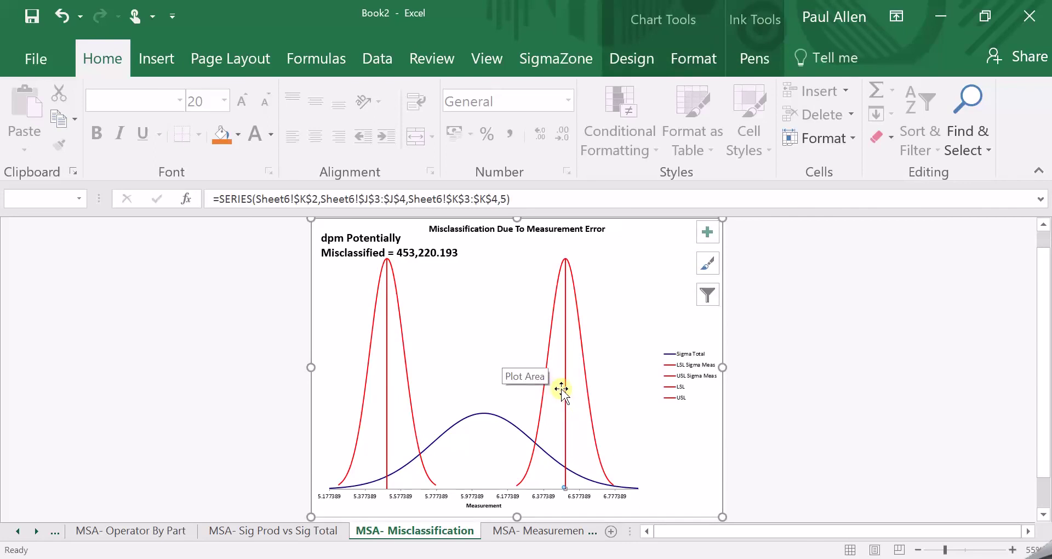
{"action": "left_click_drag", "start_coordinate": [389, 363], "coordinate": [388, 378]}
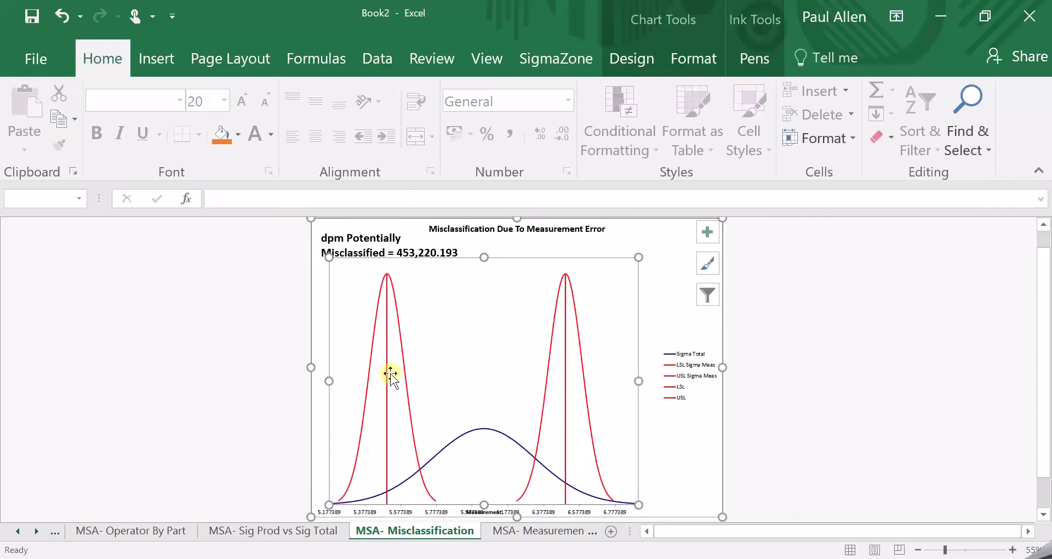
{"action": "left_click", "coordinate": [278, 311]}
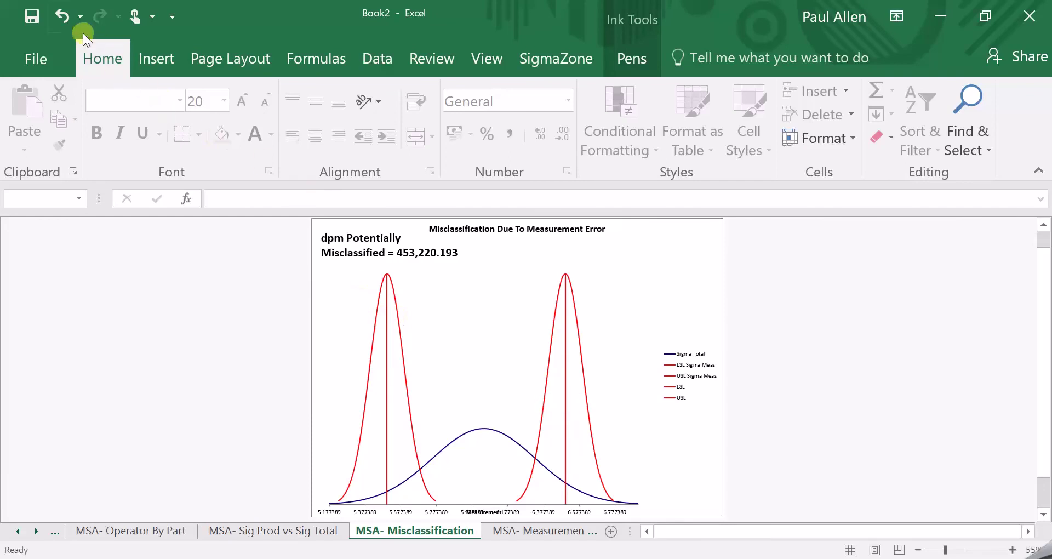
{"action": "left_click", "coordinate": [65, 16]}
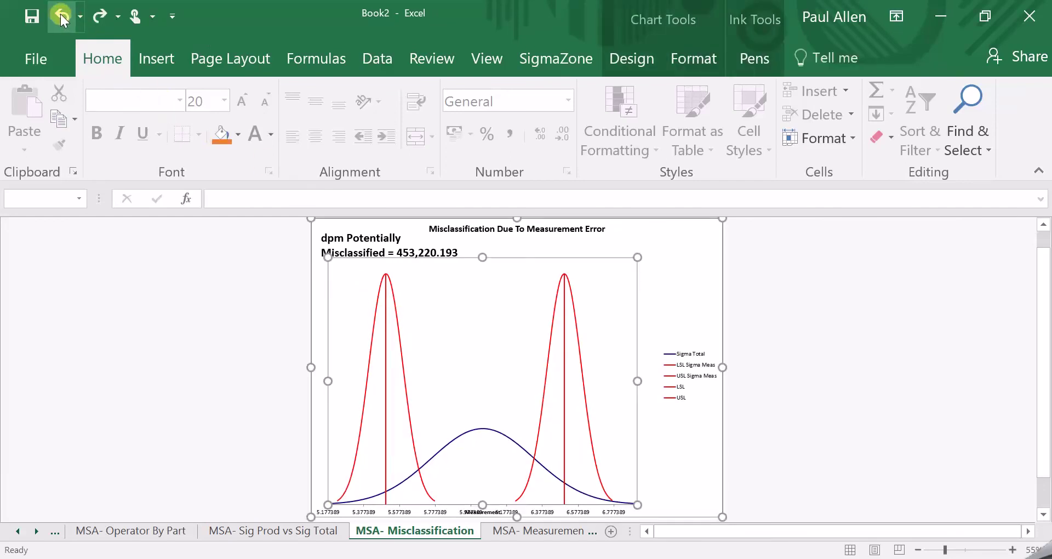
{"action": "left_click", "coordinate": [61, 15]}
{"action": "left_click", "coordinate": [64, 11]}
{"action": "left_click", "coordinate": [102, 15]}
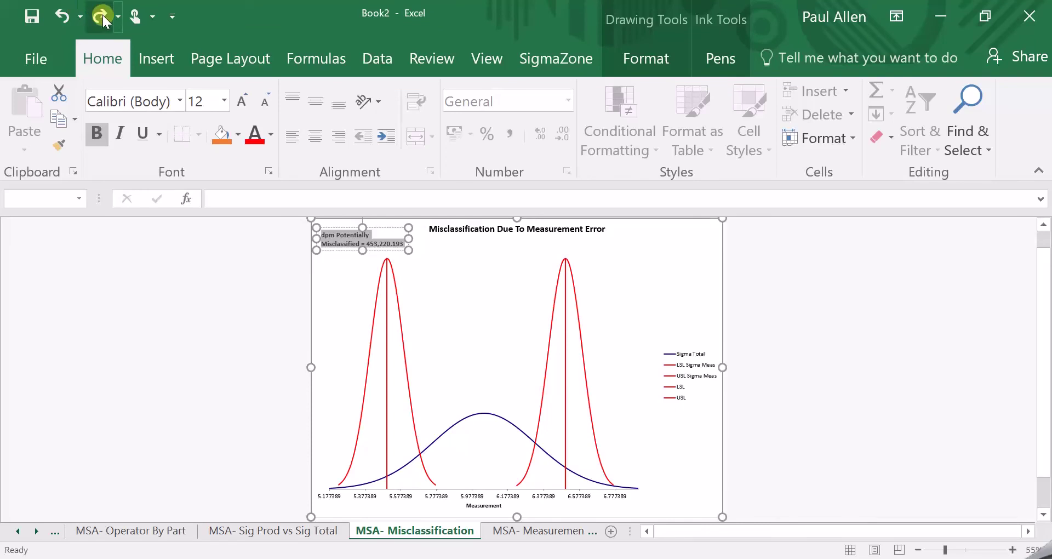
{"action": "left_click", "coordinate": [786, 433]}
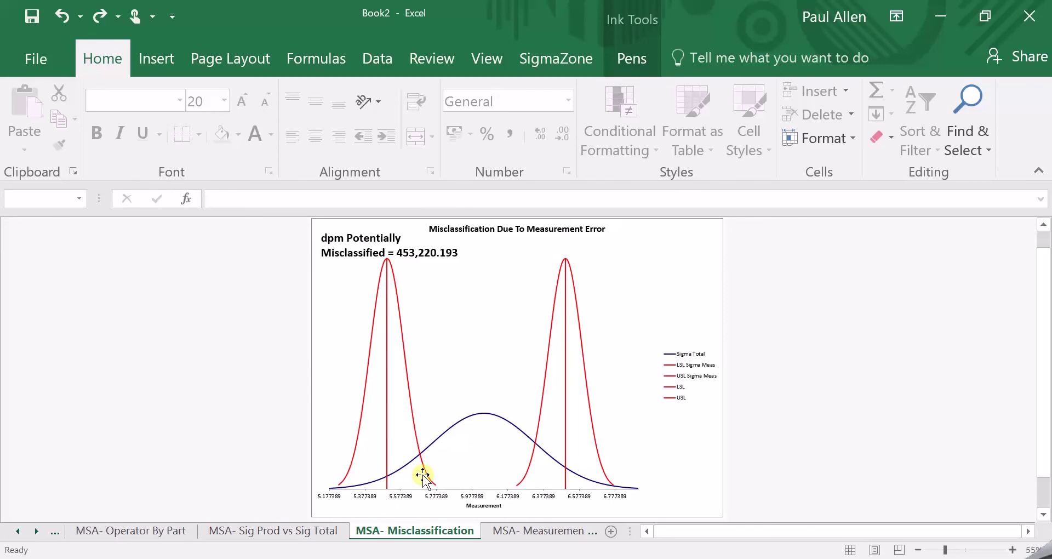
Examine the variance components on the MSA Measurement Pareto chart and check them against the MSA ANOVA results table
{"action": "left_click", "coordinate": [528, 534]}
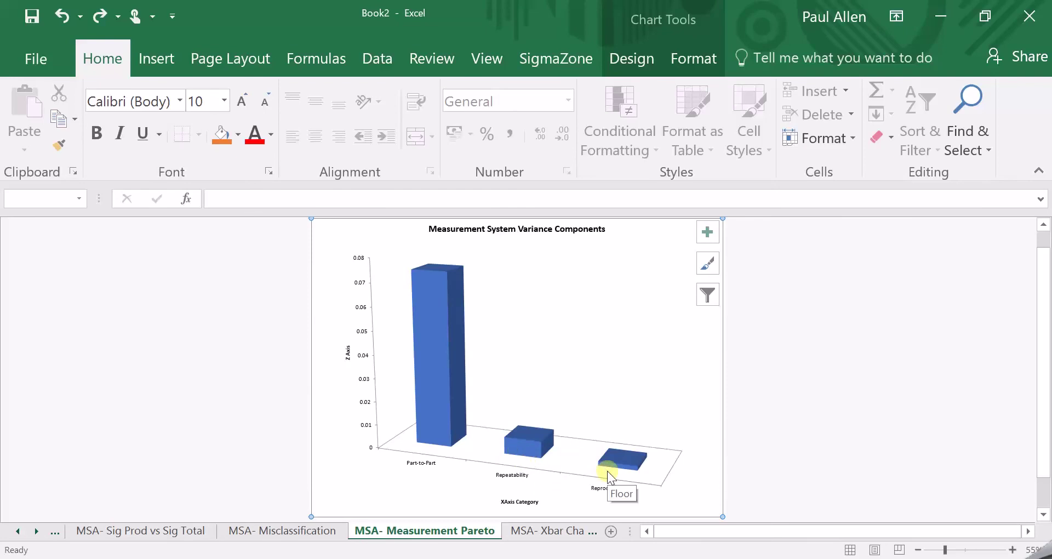
{"action": "mouse_move", "coordinate": [527, 450]}
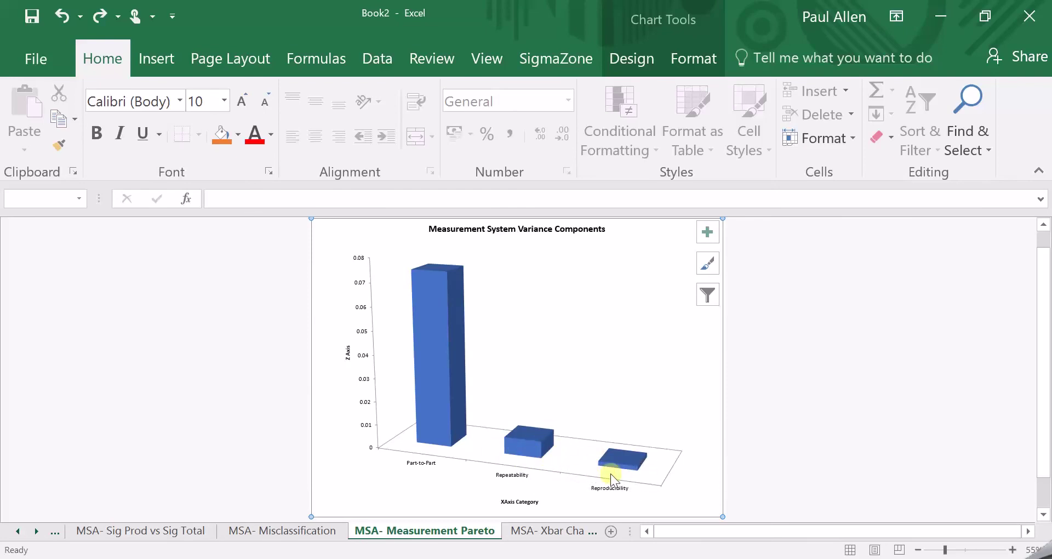
{"action": "mouse_move", "coordinate": [438, 309]}
{"action": "left_click", "coordinate": [19, 531]}
{"action": "left_click", "coordinate": [19, 531]}
{"action": "left_click", "coordinate": [20, 531]}
{"action": "left_click", "coordinate": [19, 531]}
{"action": "left_click", "coordinate": [91, 531]}
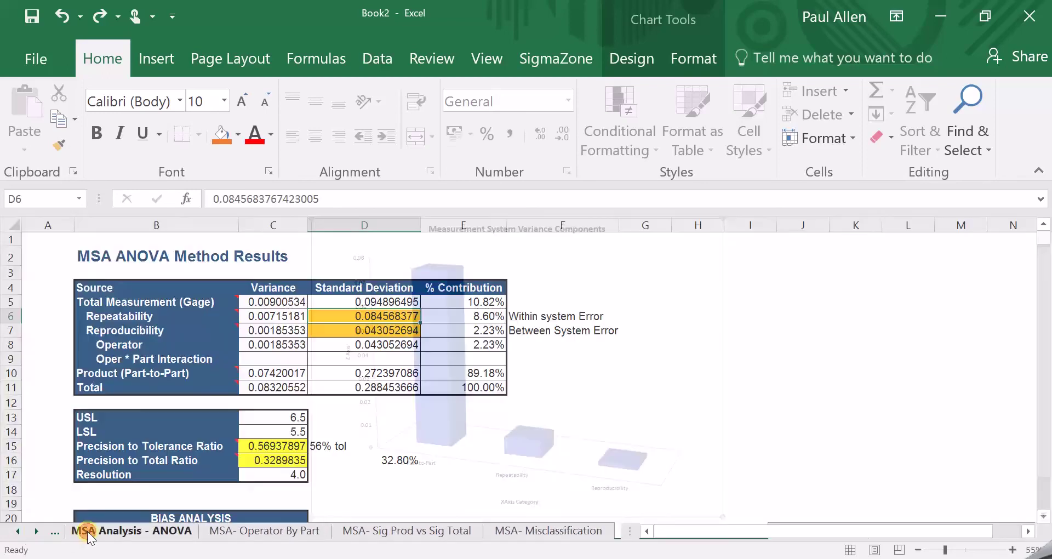
Revisit the Measurement Pareto chart and examine both operators' part averages on the MSA Xbar Chart
{"action": "left_click", "coordinate": [36, 531]}
{"action": "left_click", "coordinate": [36, 531]}
{"action": "left_click", "coordinate": [36, 531]}
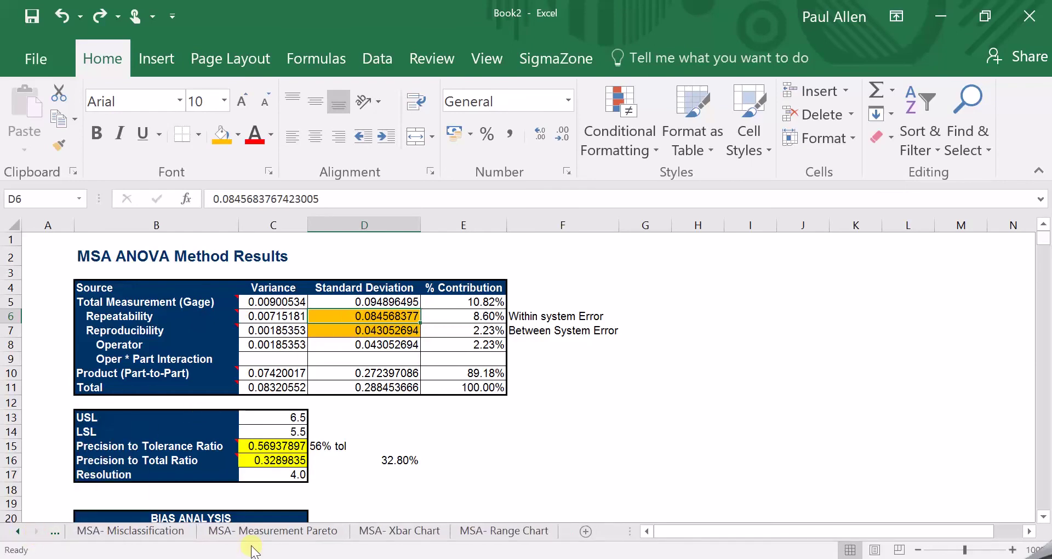
{"action": "left_click", "coordinate": [267, 533]}
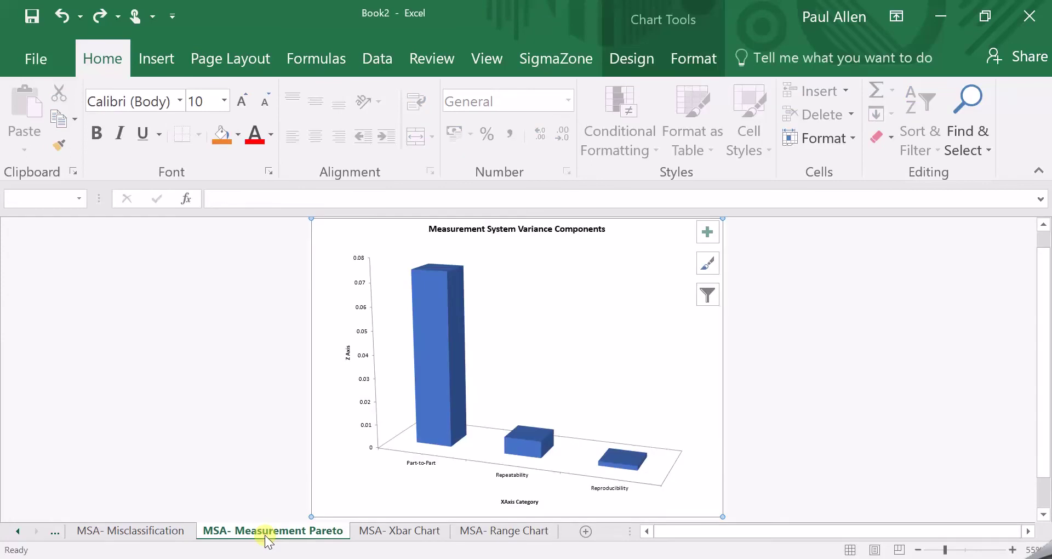
{"action": "left_click", "coordinate": [363, 532]}
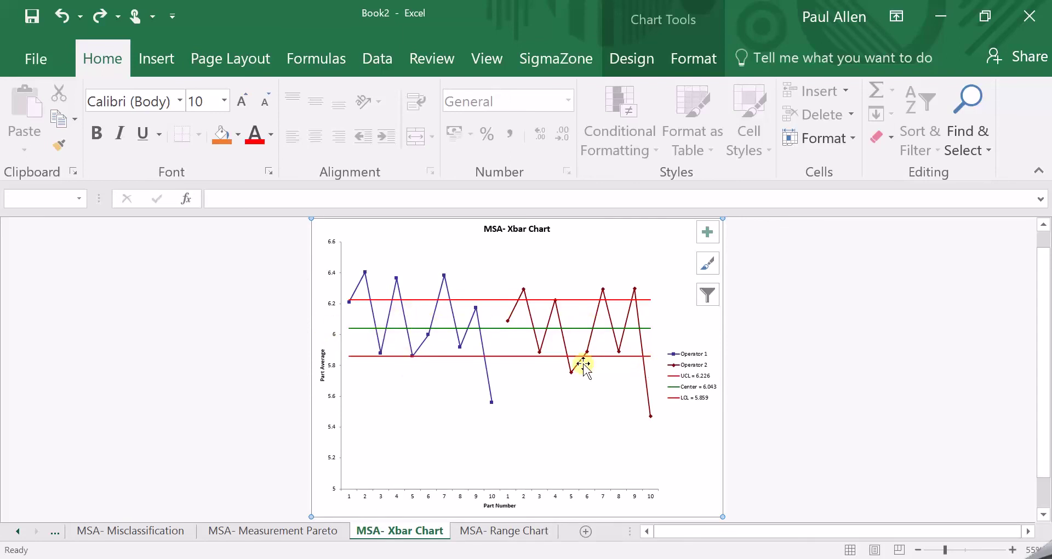
Review the Operator By Part chart for comparison with the Xbar chart
{"action": "left_click", "coordinate": [16, 531]}
{"action": "left_click", "coordinate": [16, 530]}
{"action": "left_click", "coordinate": [16, 531]}
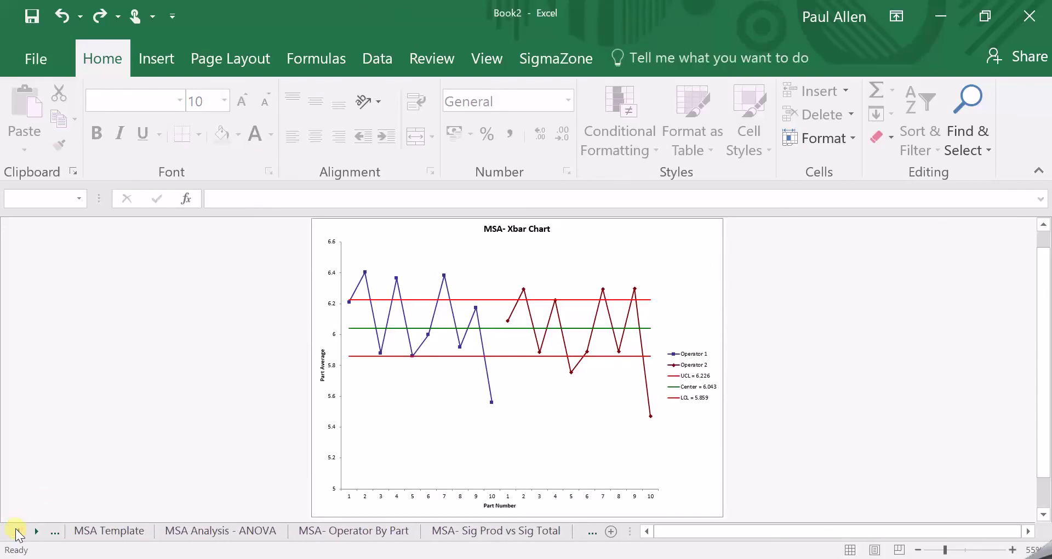
{"action": "left_click", "coordinate": [301, 537]}
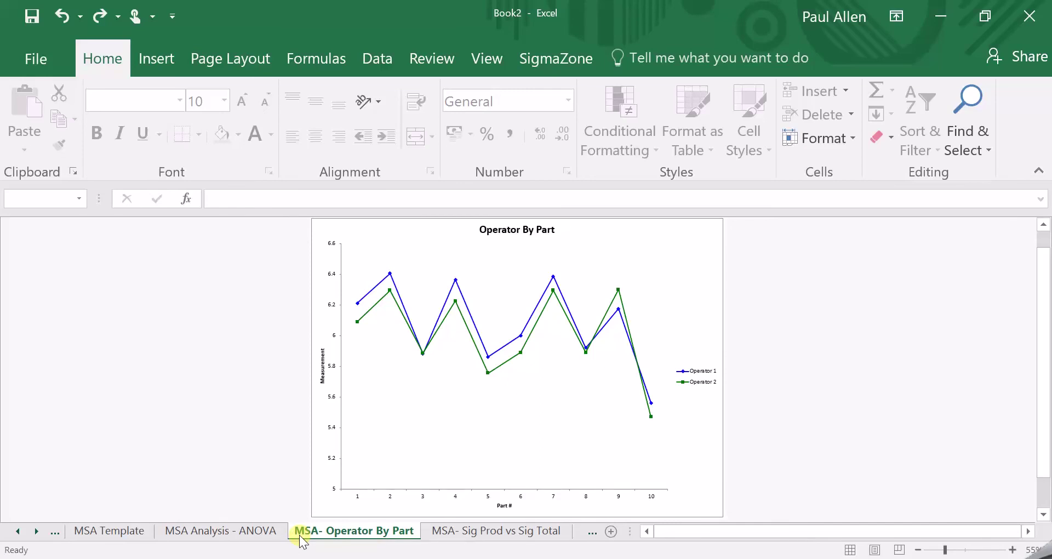
Return to the MSA Xbar Chart and compare the operators' part averages with its control limits
{"action": "left_click", "coordinate": [34, 531]}
{"action": "left_click", "coordinate": [34, 532]}
{"action": "left_click", "coordinate": [34, 532]}
{"action": "left_click", "coordinate": [35, 532]}
{"action": "left_click", "coordinate": [35, 532]}
{"action": "left_click", "coordinate": [361, 532]}
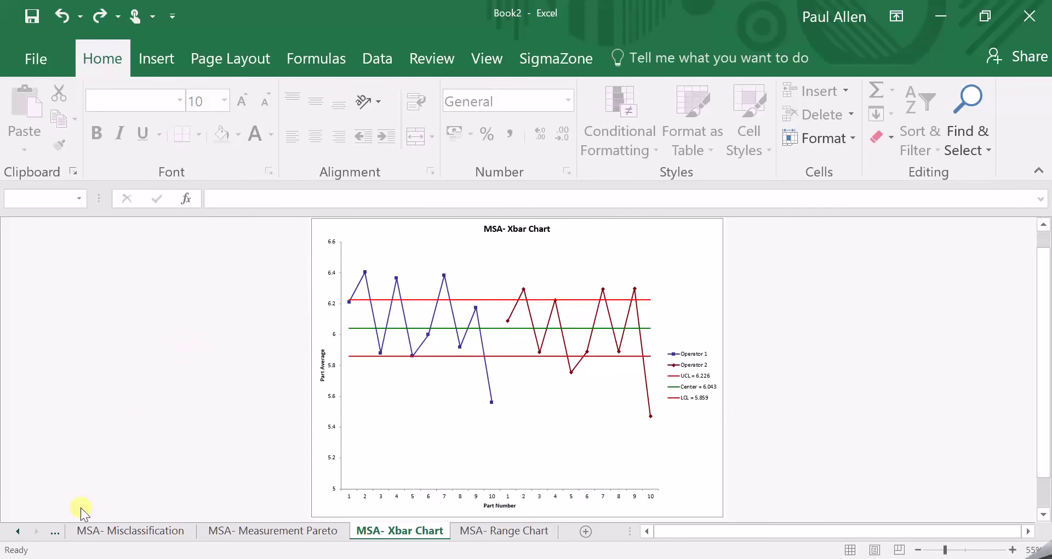
Review the MSA ANOVA Method Results and the precision ratios on the MSA Analysis - ANOVA sheet
{"action": "left_click", "coordinate": [18, 531]}
{"action": "left_click", "coordinate": [17, 531]}
{"action": "left_click", "coordinate": [18, 531]}
{"action": "left_click", "coordinate": [19, 532]}
{"action": "left_click", "coordinate": [18, 531]}
{"action": "left_click", "coordinate": [220, 534]}
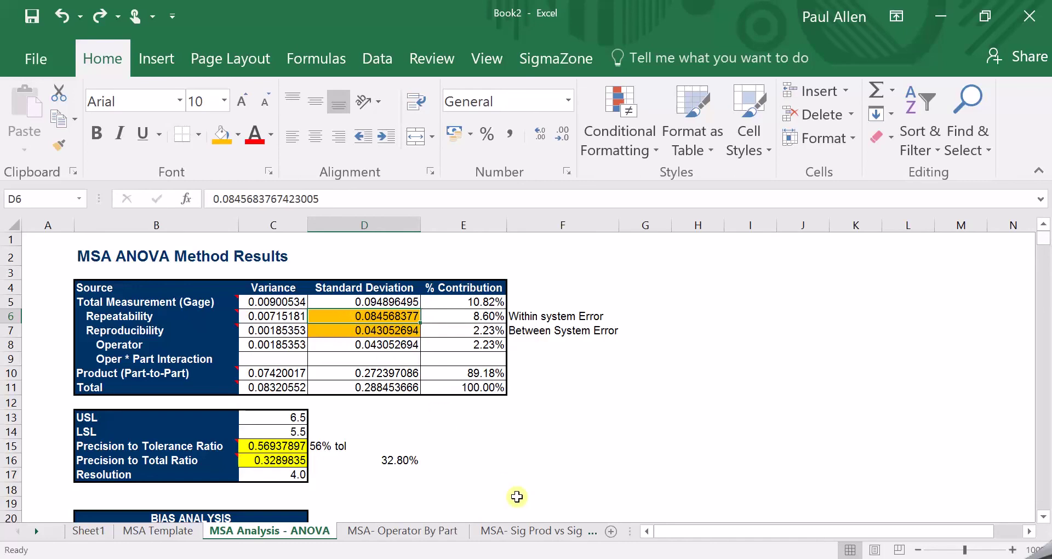
Revisit the Operator By Part chart and the MSA Range Chart to review operator differences
{"action": "left_click", "coordinate": [443, 535]}
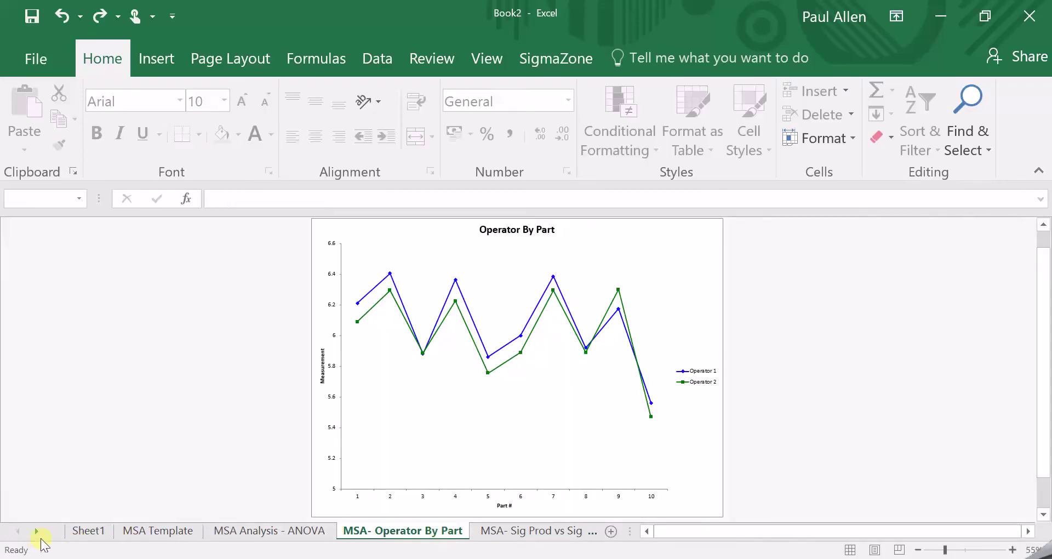
{"action": "left_click", "coordinate": [37, 531]}
{"action": "left_click", "coordinate": [37, 531]}
{"action": "left_click", "coordinate": [38, 531]}
{"action": "left_click", "coordinate": [38, 531]}
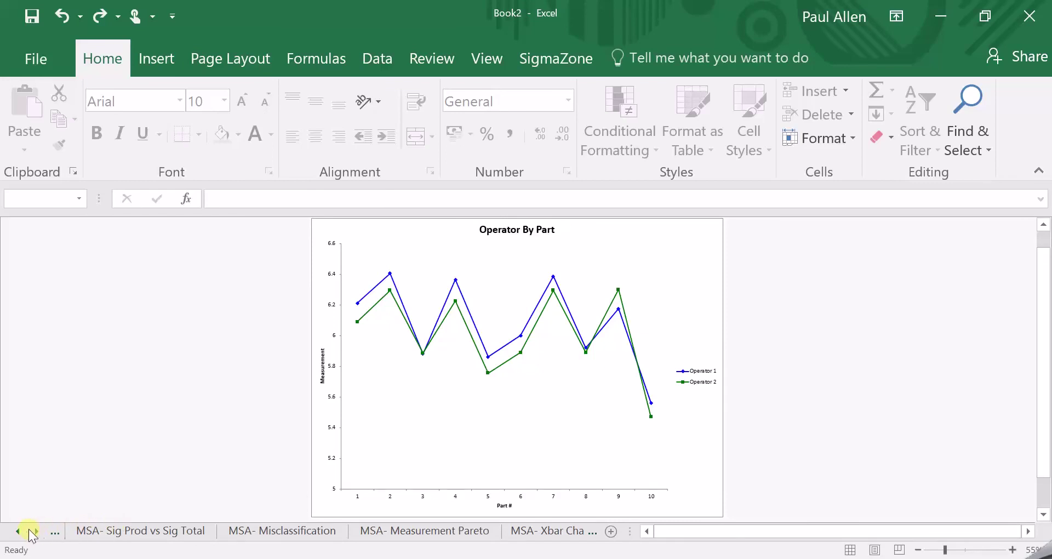
{"action": "left_click", "coordinate": [36, 531]}
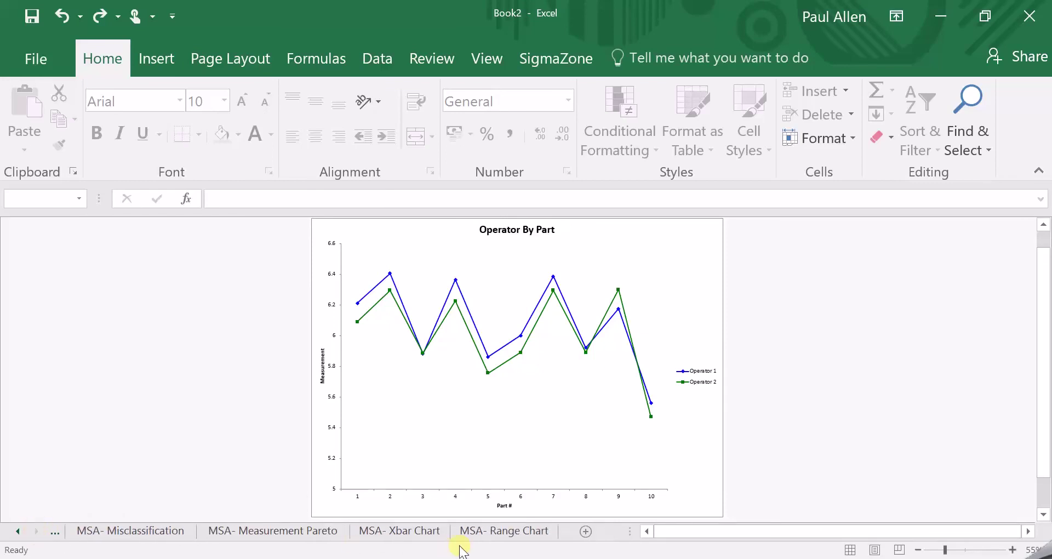
{"action": "left_click", "coordinate": [476, 534]}
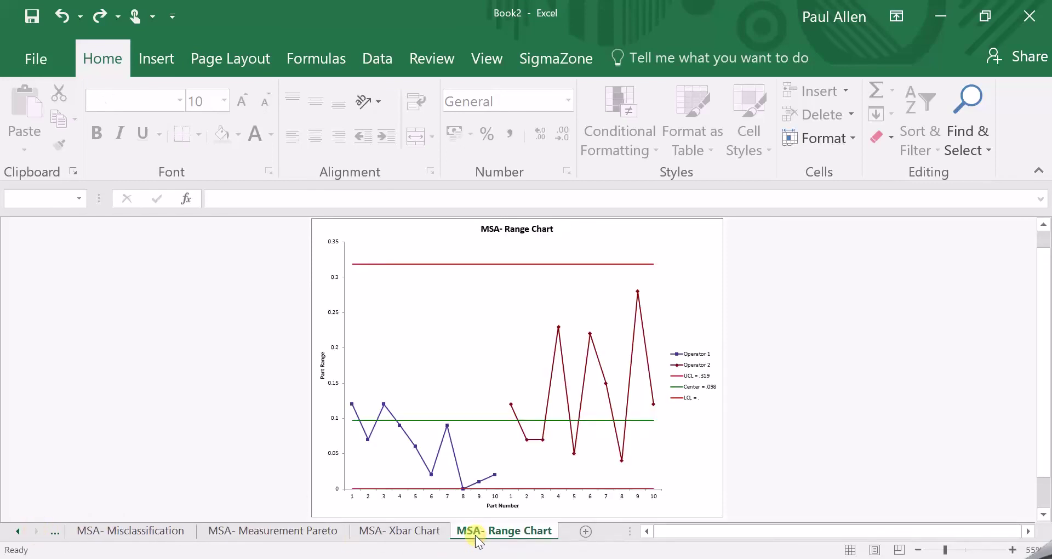